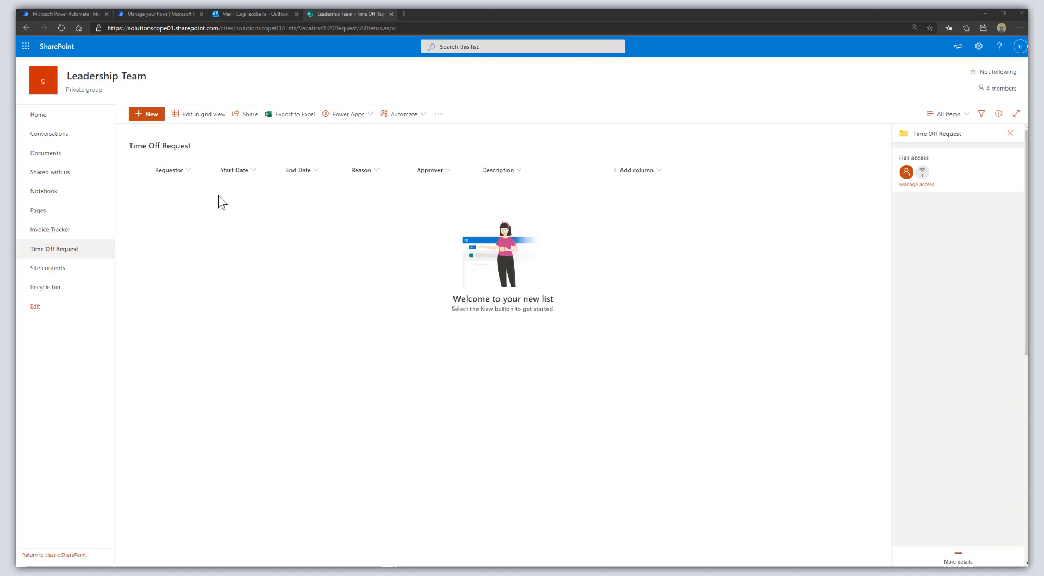
Leave the empty Time Off Request list for the Power Automate home page.
click(82, 14)
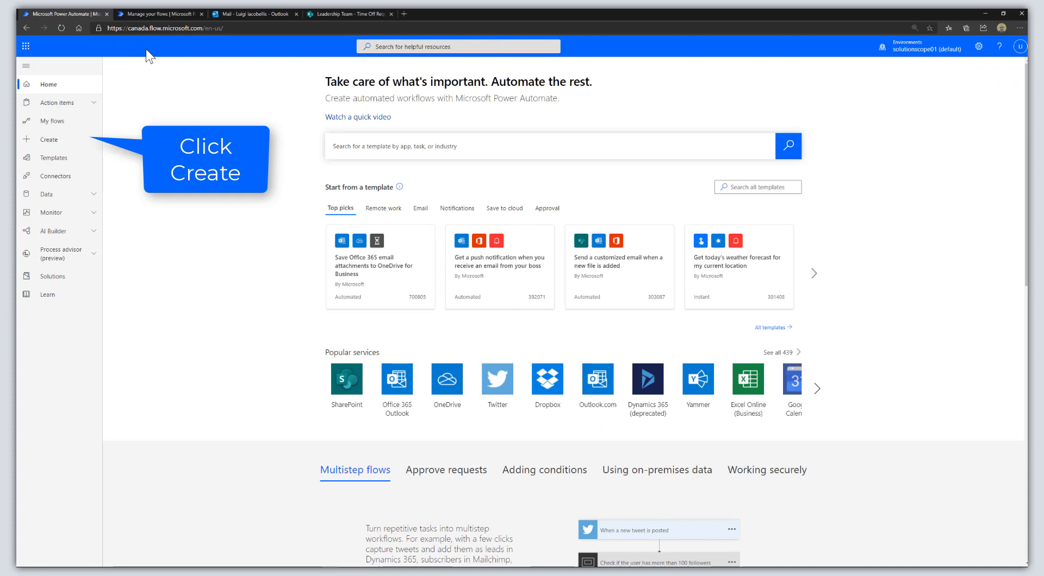
Create an automated cloud flow 'Time Off Approval' triggered by SharePoint 'When an item is created'.
click(60, 143)
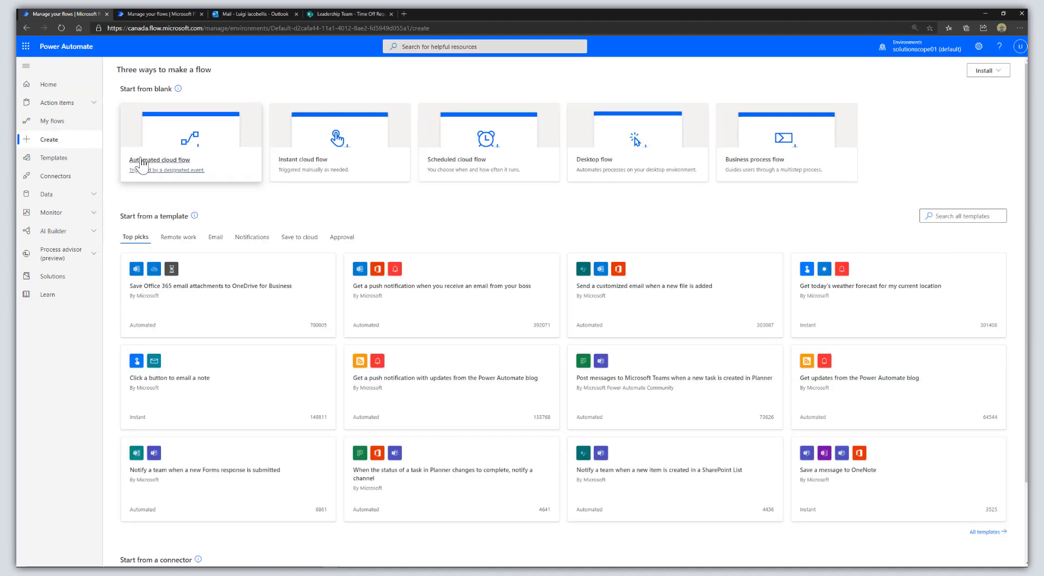
click(228, 166)
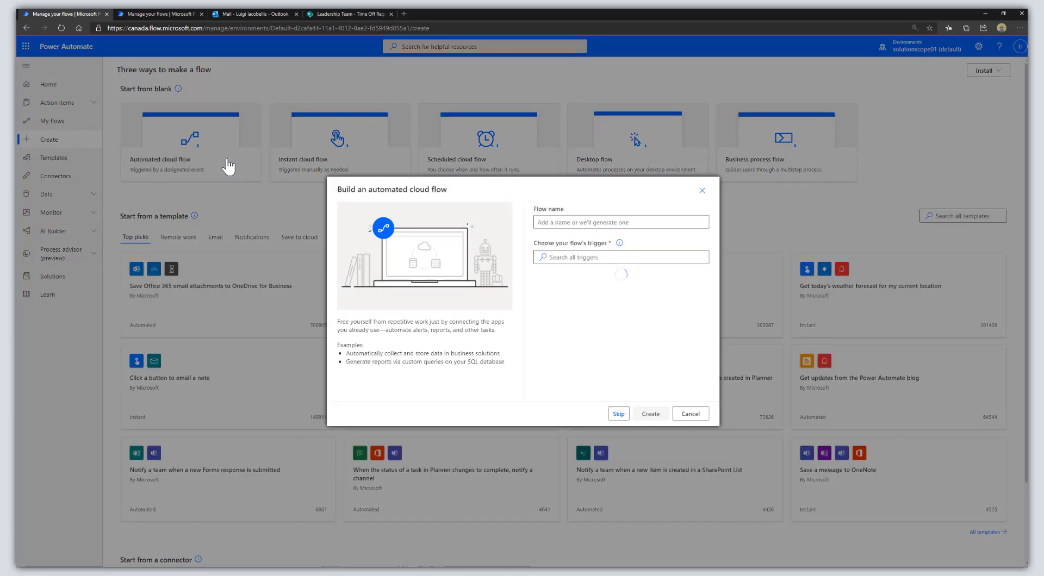
click(625, 224)
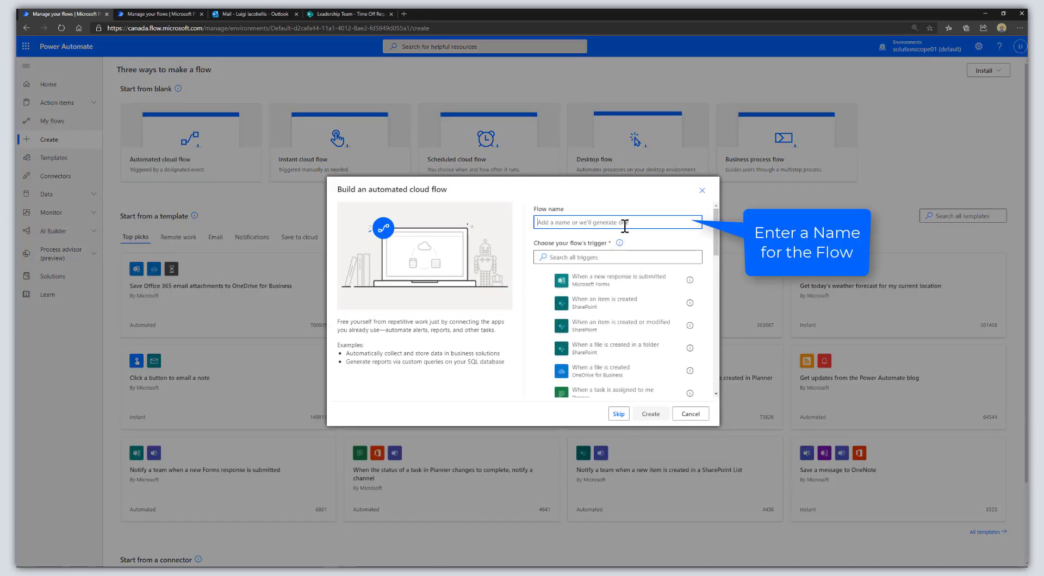
text(Time Off Approval)
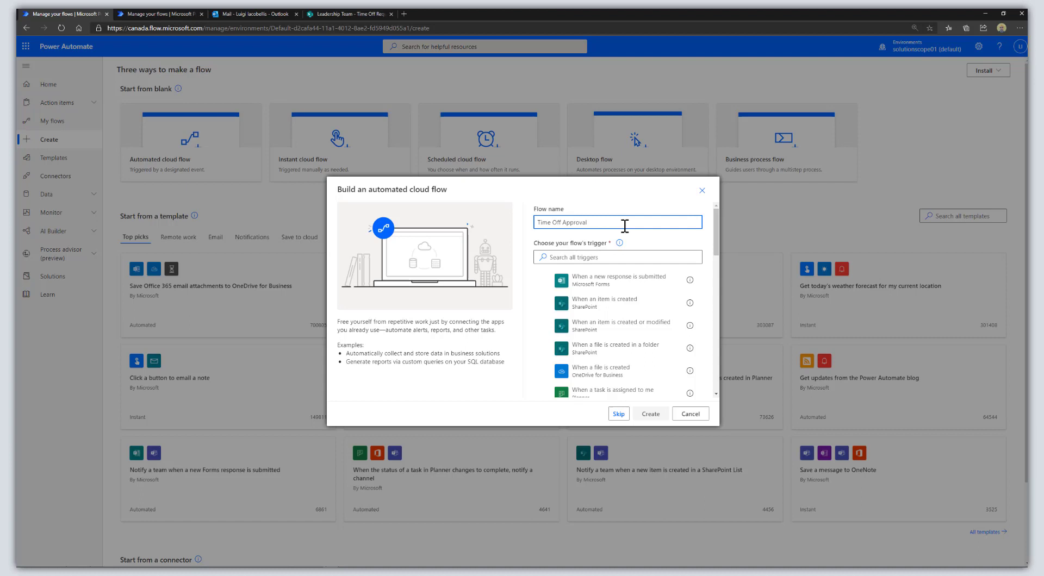
click(604, 309)
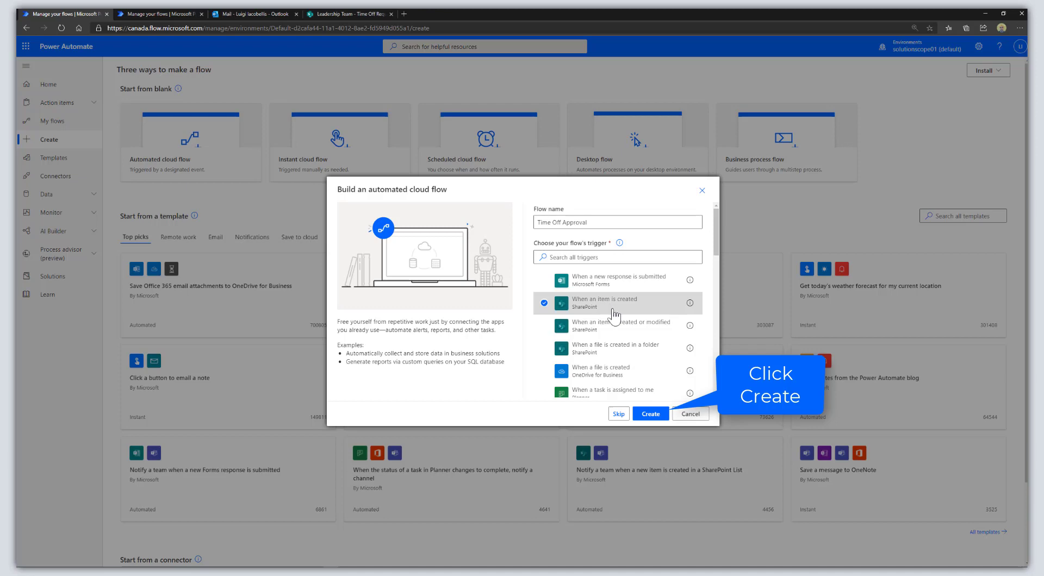
click(651, 415)
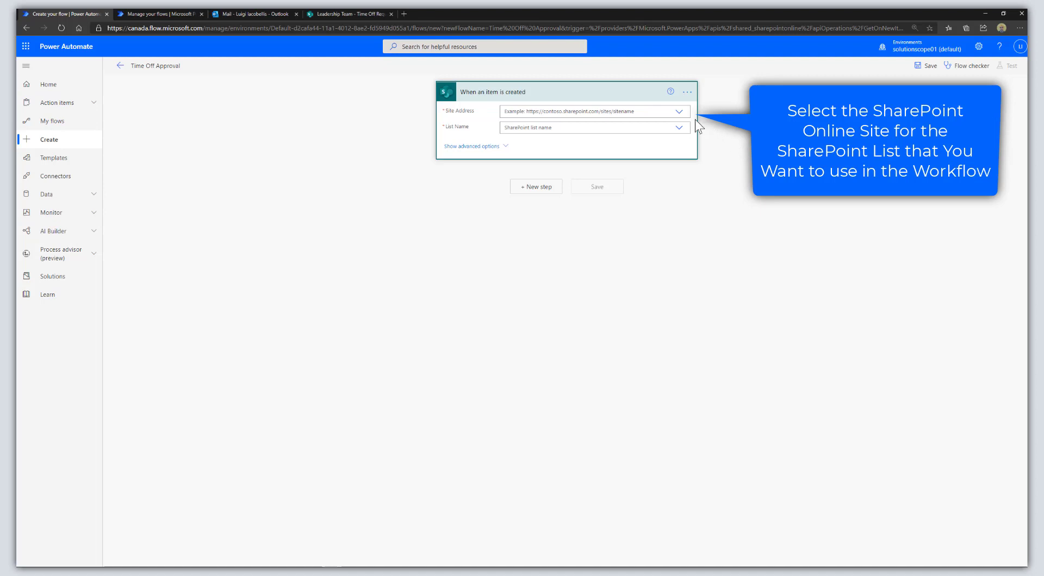
Point the trigger at the Leadership Team site's Time Off Request list.
click(681, 115)
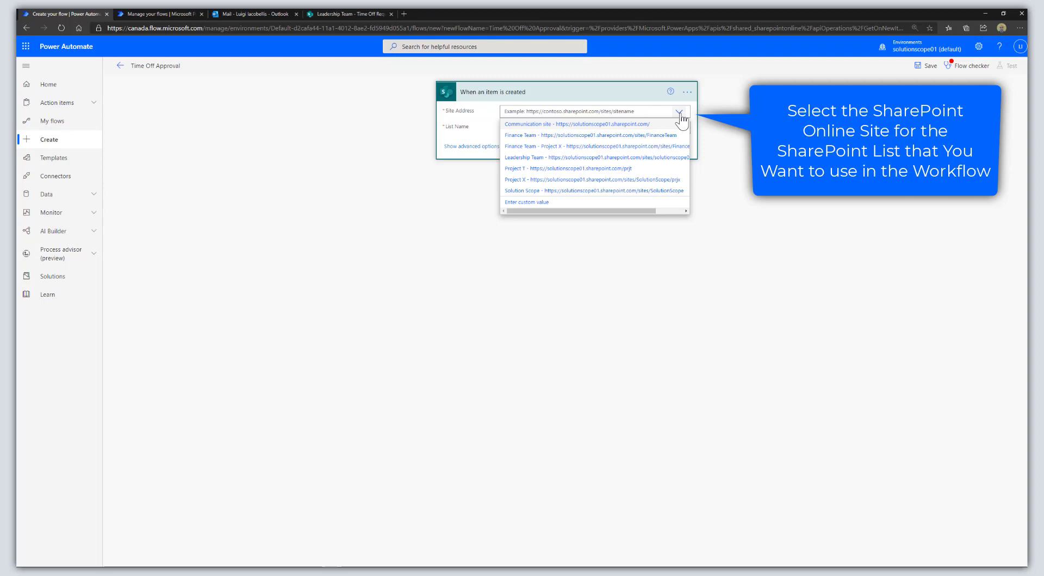
click(646, 158)
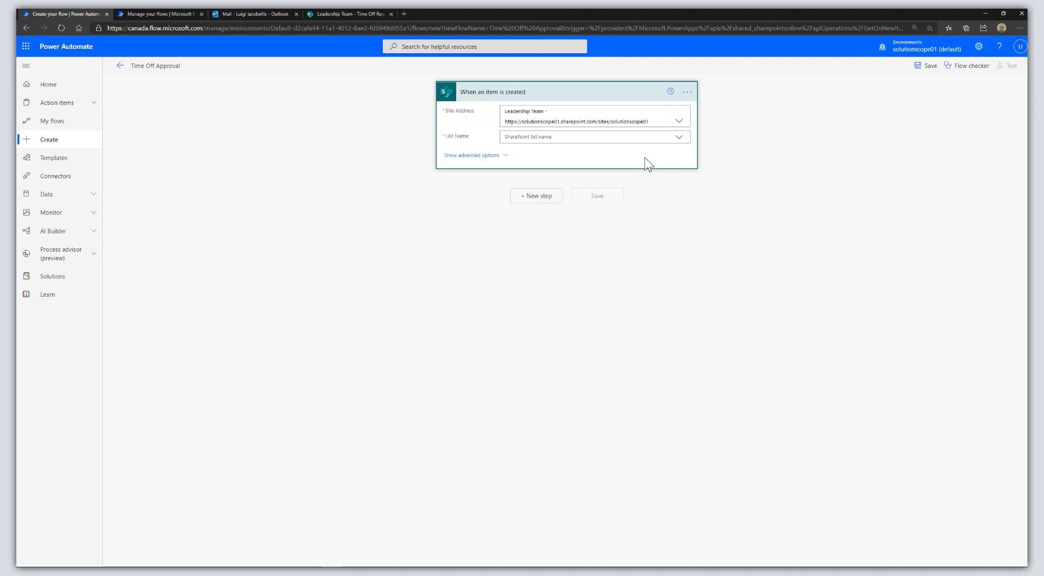
click(680, 138)
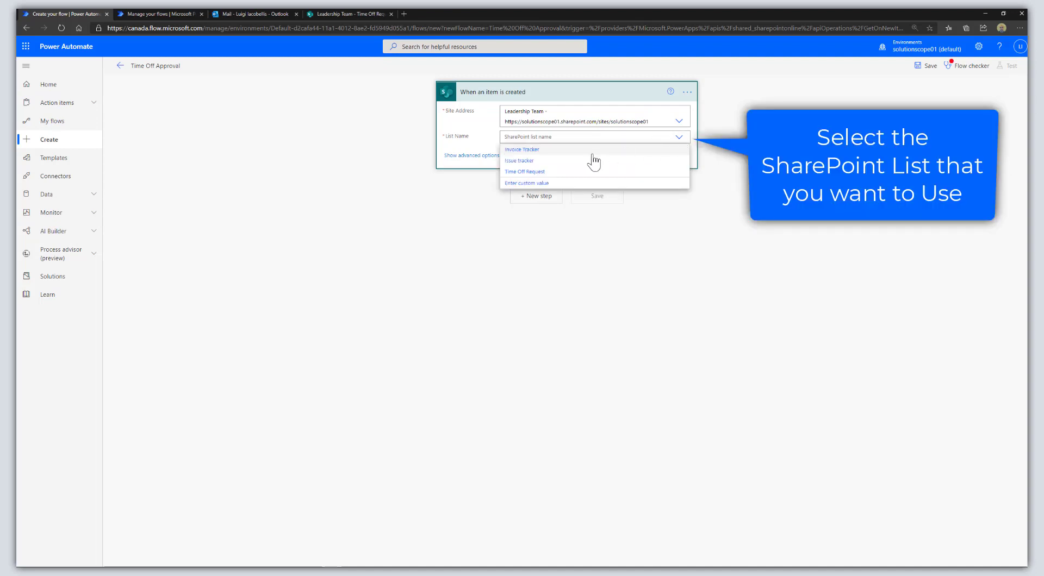
click(531, 173)
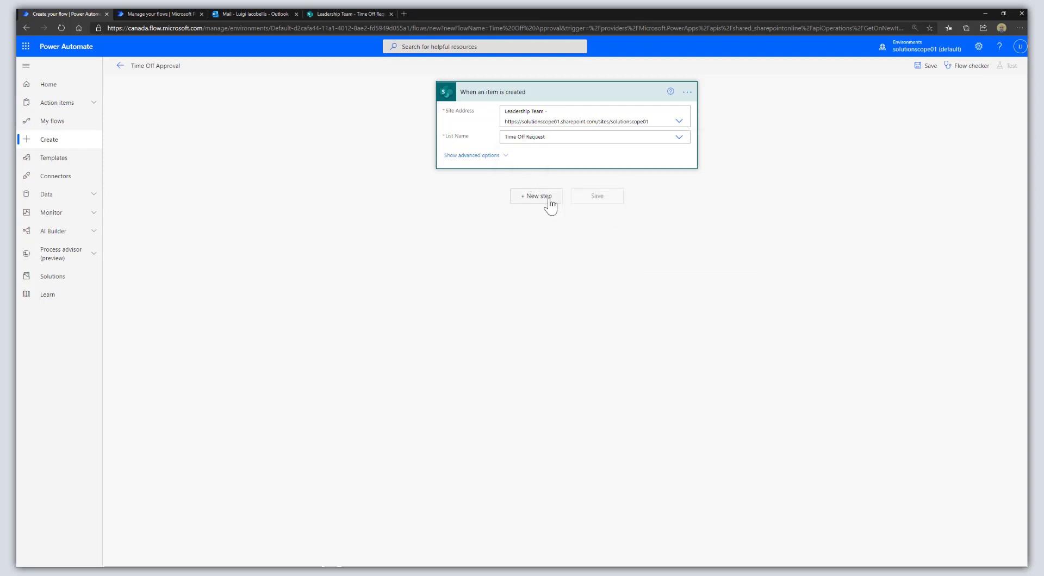
click(550, 204)
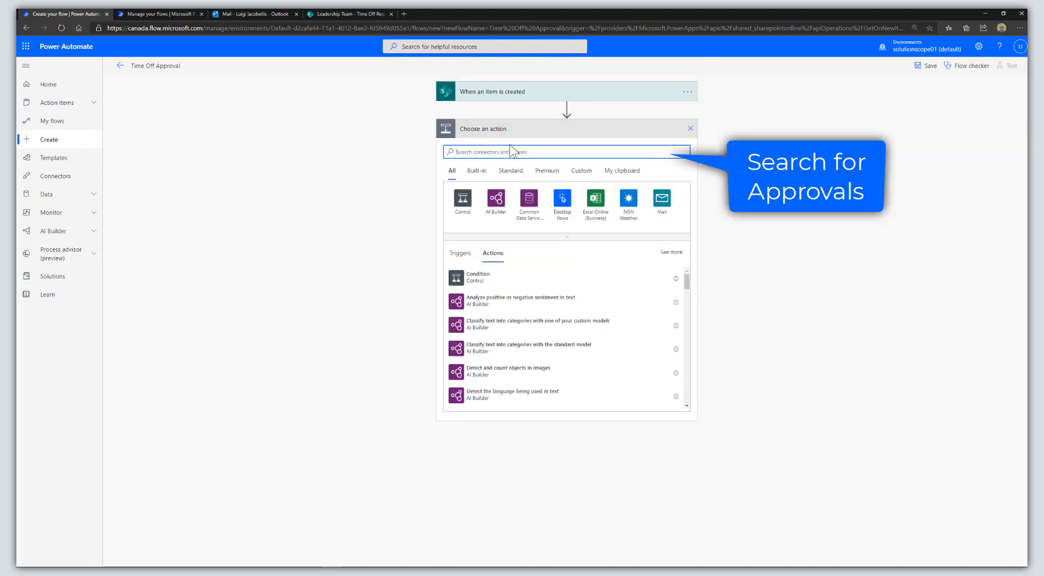
Search 'Approval' and add the 'Start and wait for an approval' action after the trigger.
text(Approval)
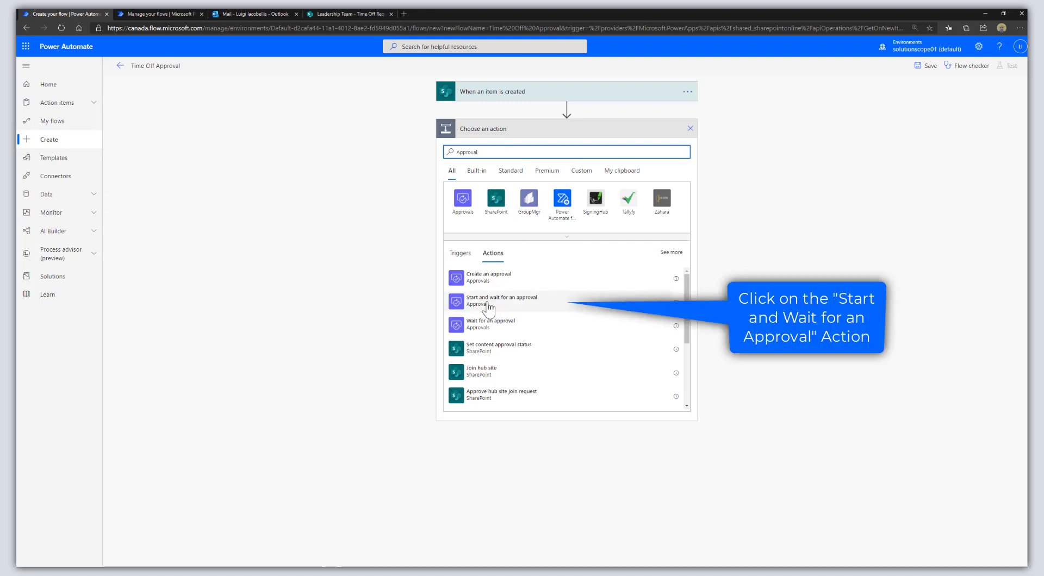
click(558, 314)
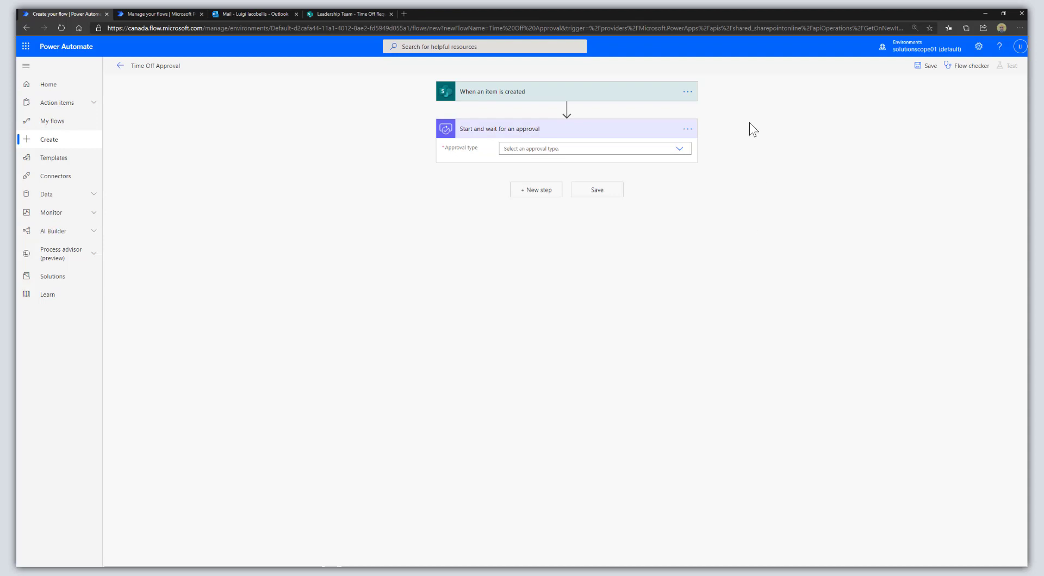
click(679, 150)
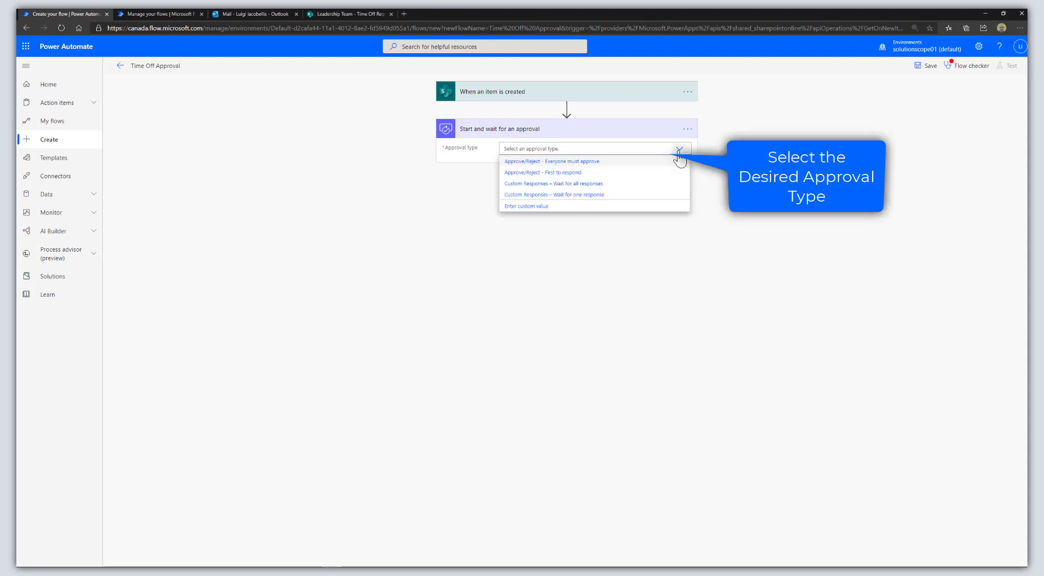
Make it Approve/Reject – First to respond, titled 'Time Off Request for' plus Requestor DisplayName.
click(596, 173)
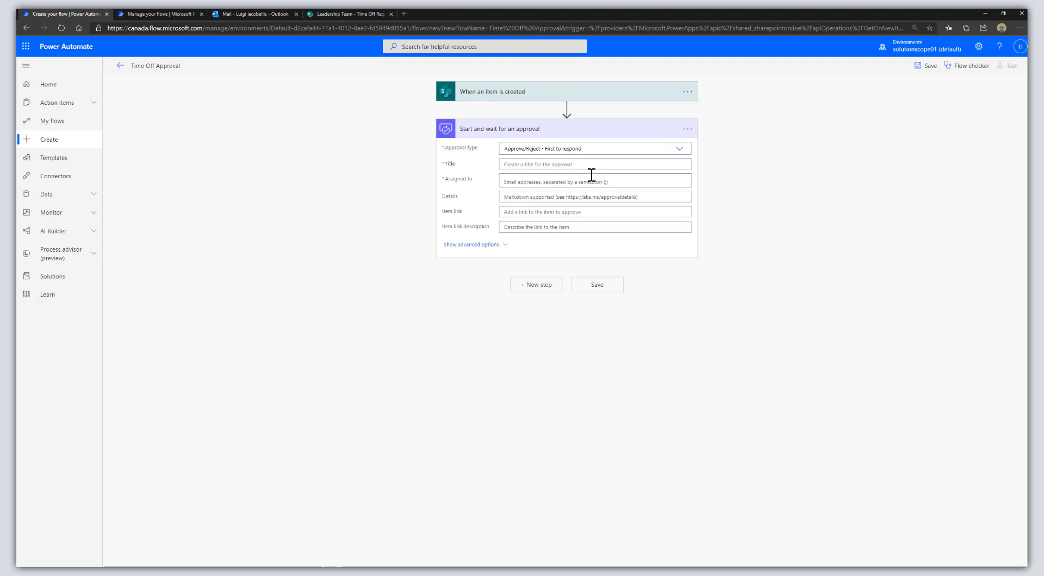
click(546, 165)
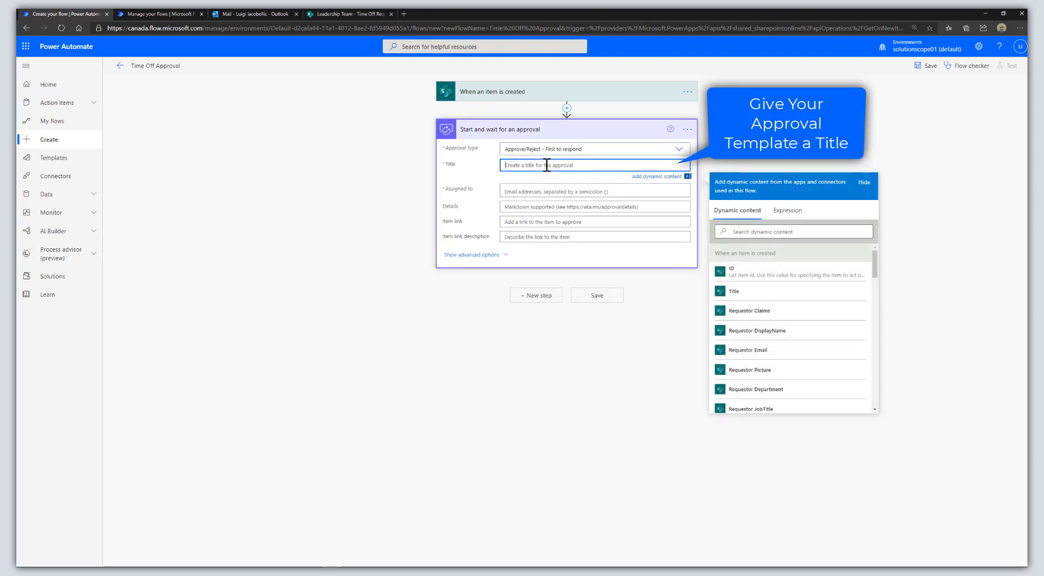
text(Approval)
key(ctrl+a)
text(T)
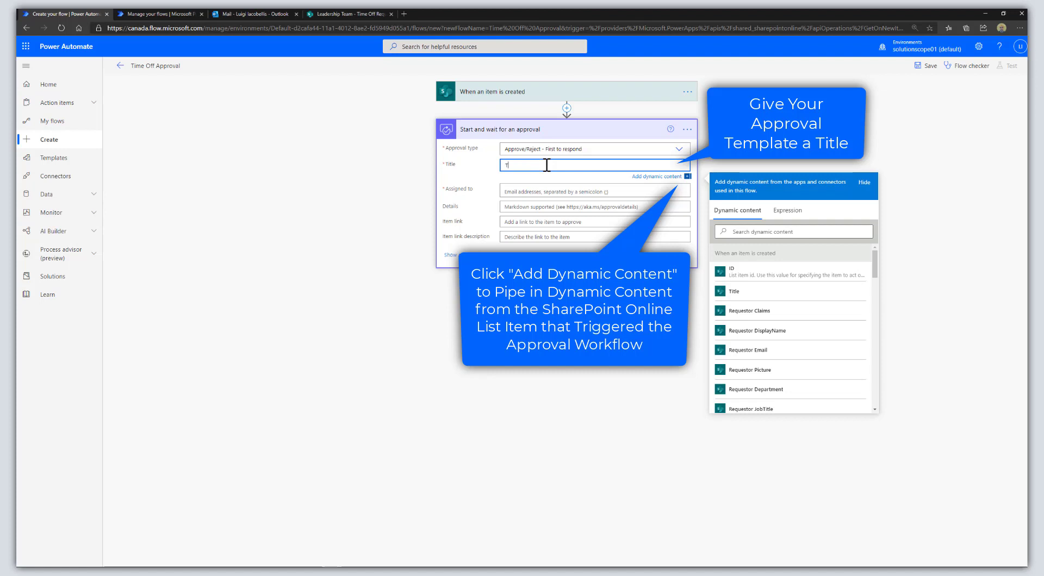
text(ime Off Request for)
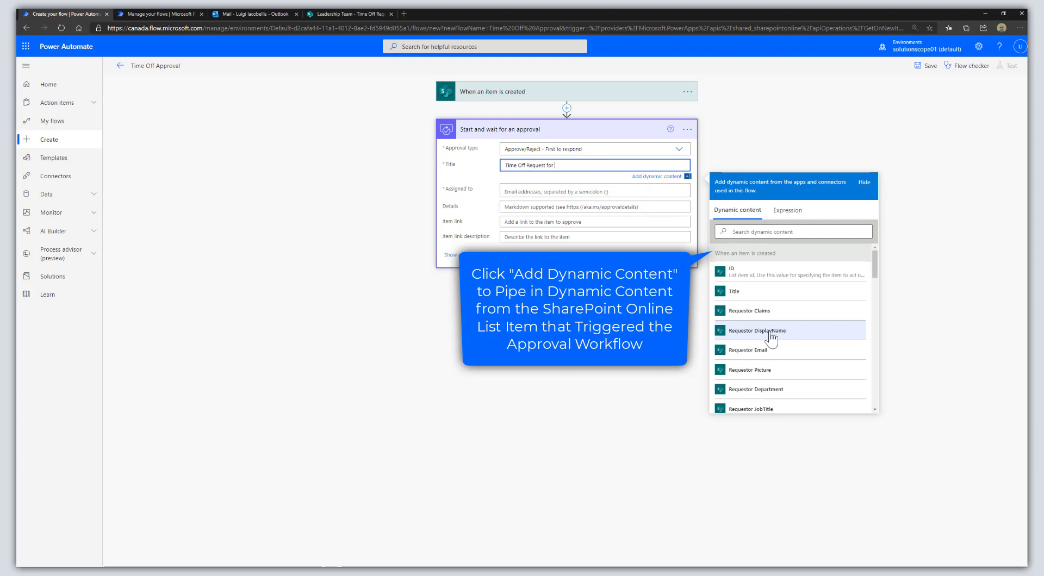
click(820, 338)
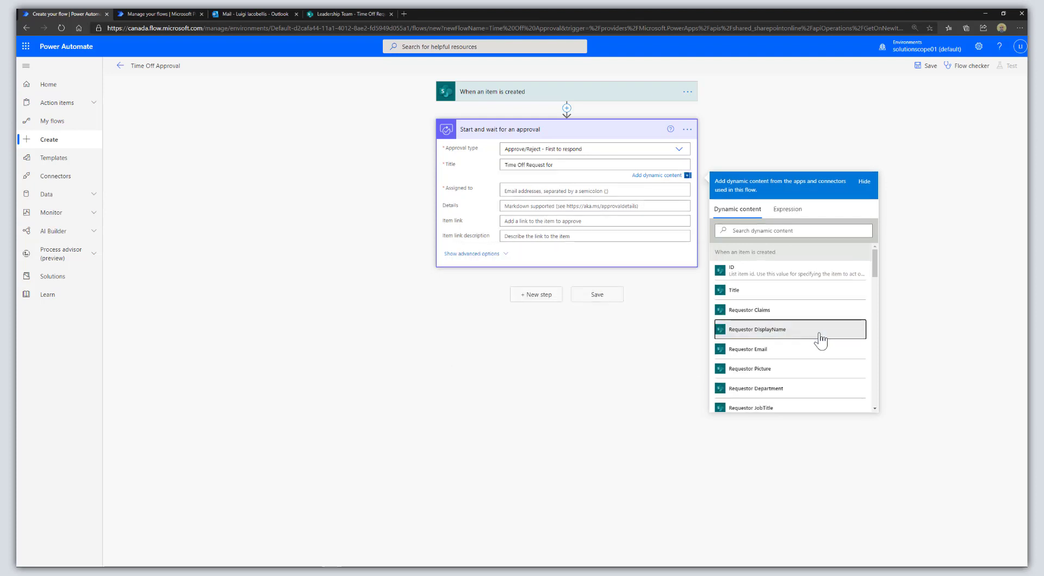
Assign the approval to the Approver Email dynamic field.
click(522, 193)
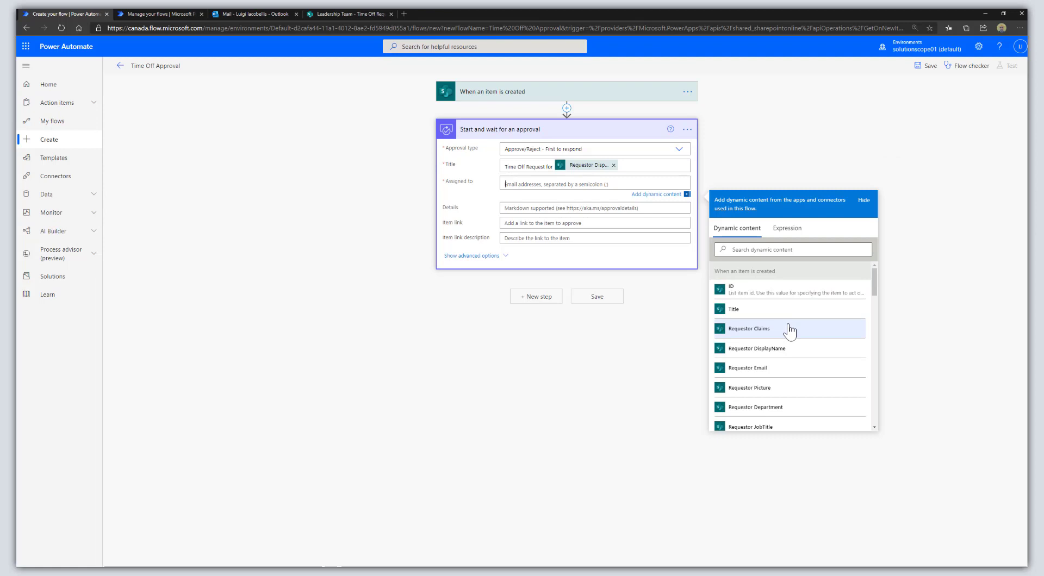
scroll(783, 343, down, 3)
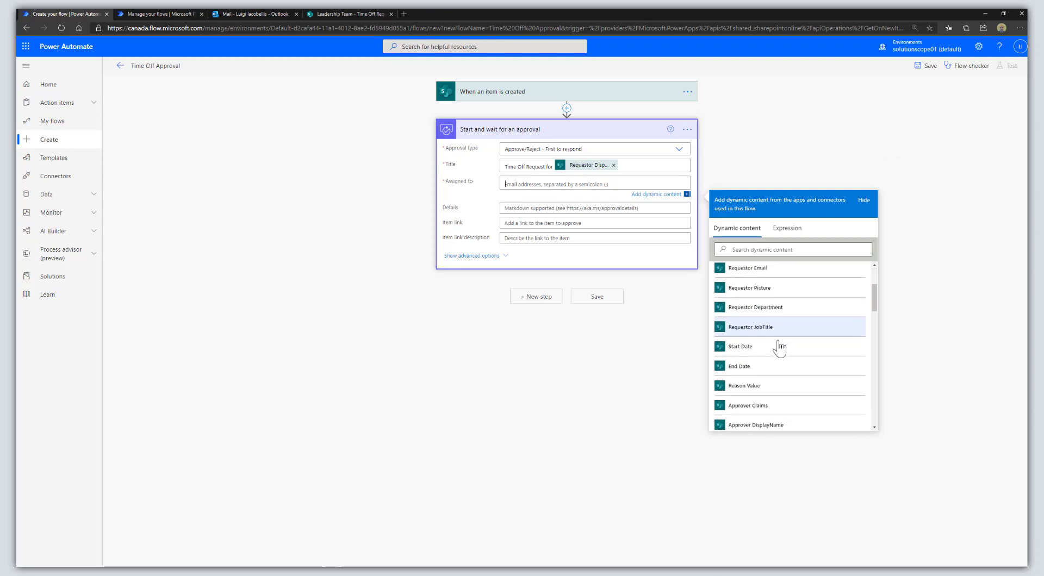
scroll(780, 349, down, 1)
click(810, 371)
Write a Details greeting naming the requestor, then 'The following time off has been requested:'.
click(566, 210)
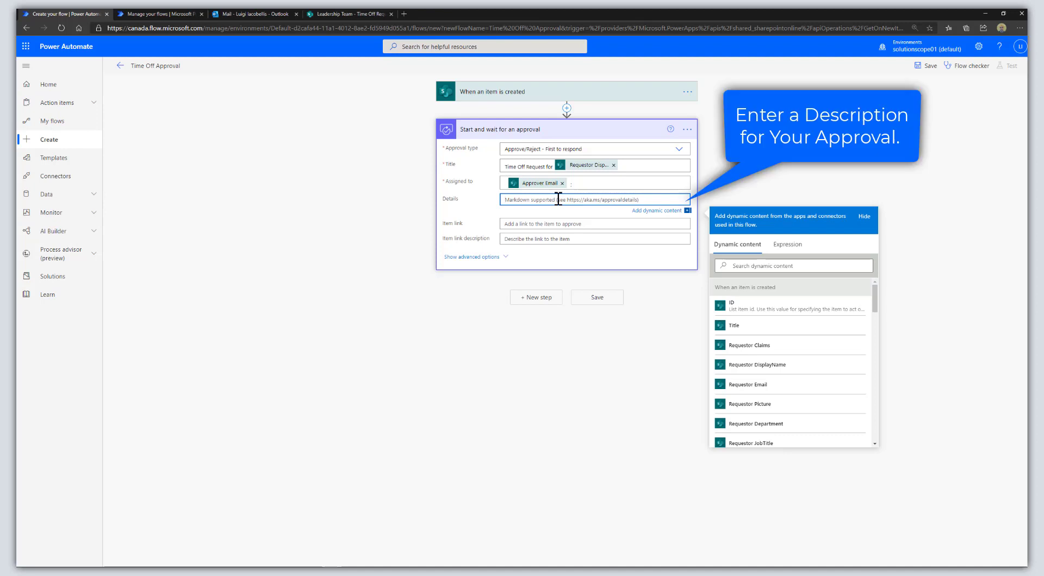
text(Hello, A time off re)
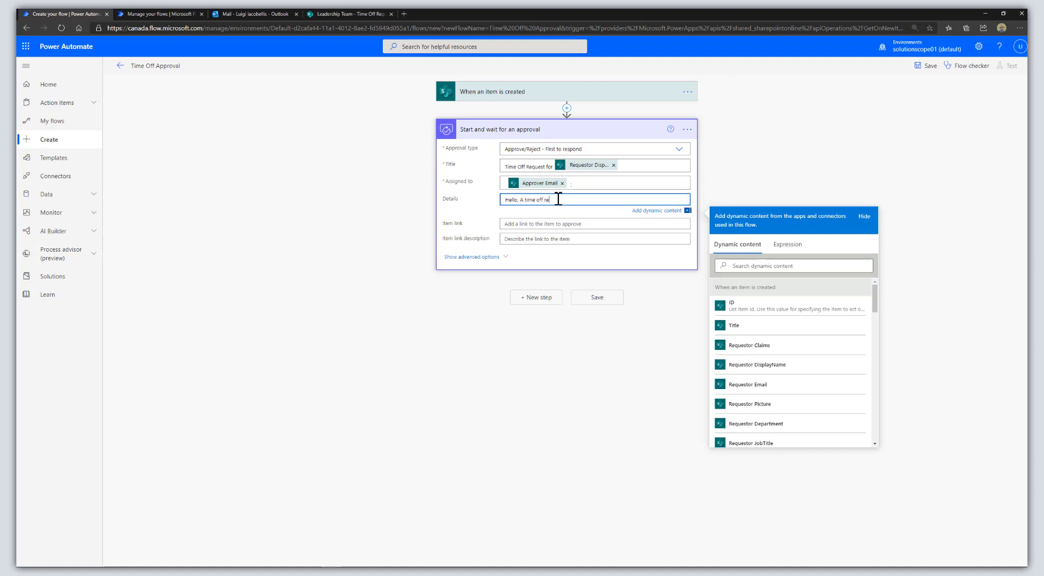
text(quest was submitted for approval by)
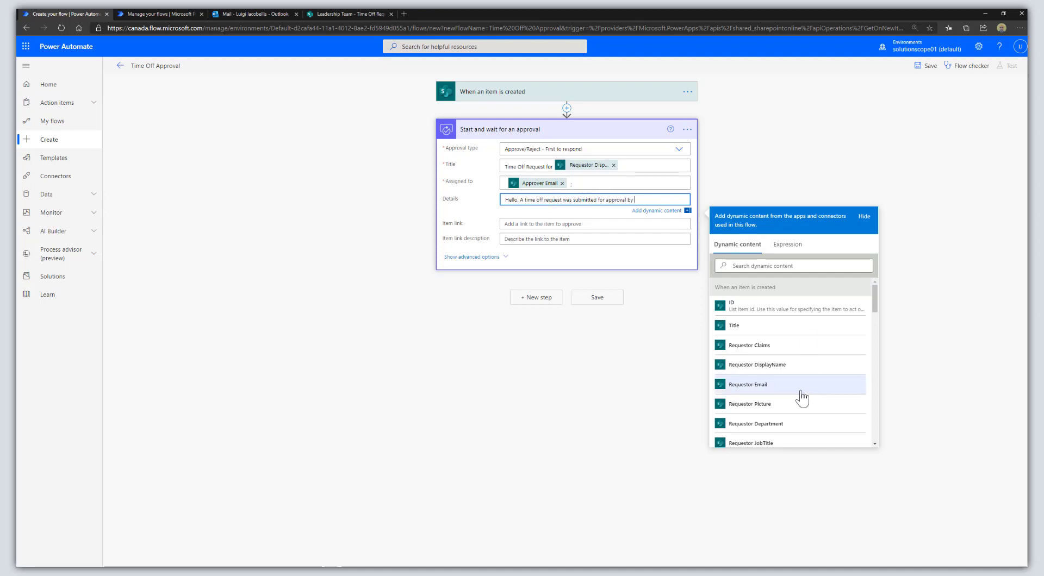
click(778, 364)
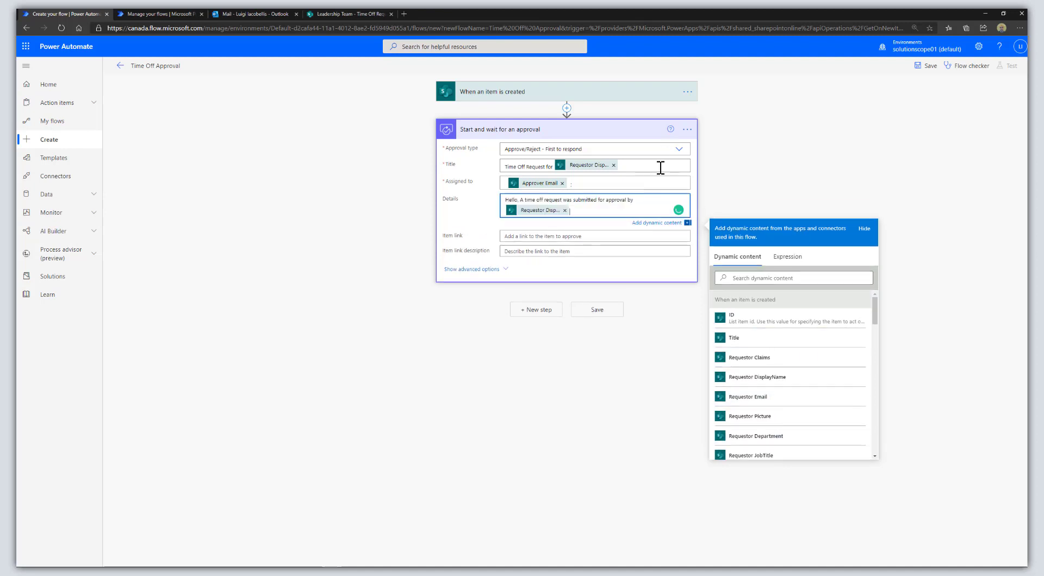
key(Return)
key(Return)
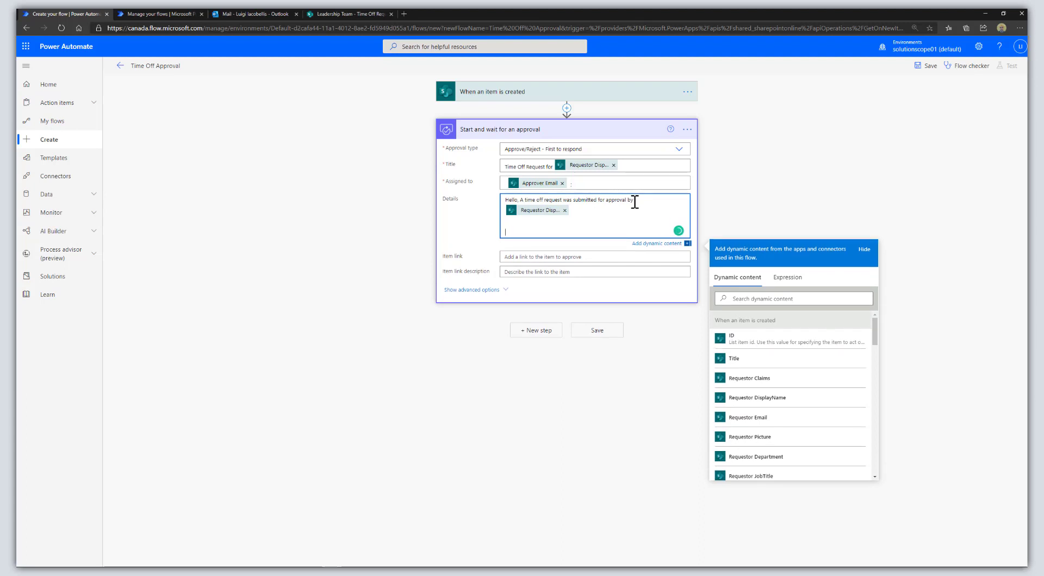
text(The following time off has been requested:)
key(Return)
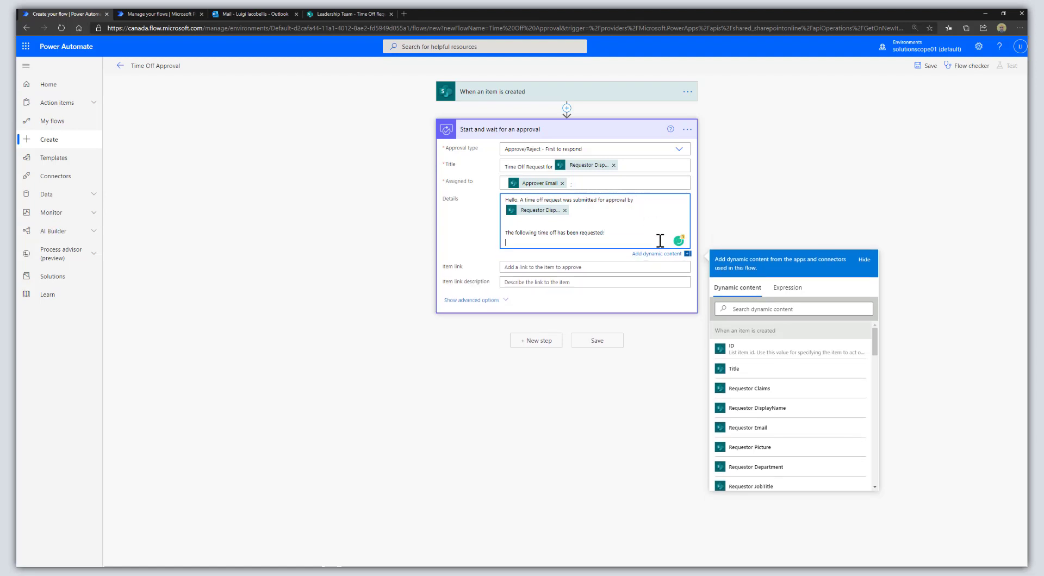
List Reason Value, Start Date and End Date on separate Details lines, then save the flow.
scroll(769, 410, down, 1)
scroll(769, 411, down, 2)
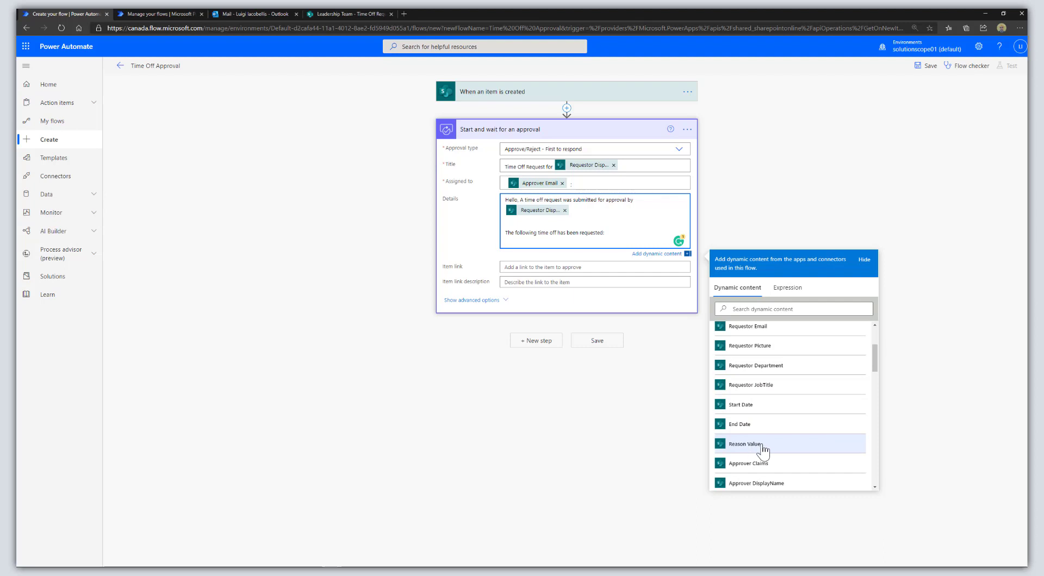
click(754, 445)
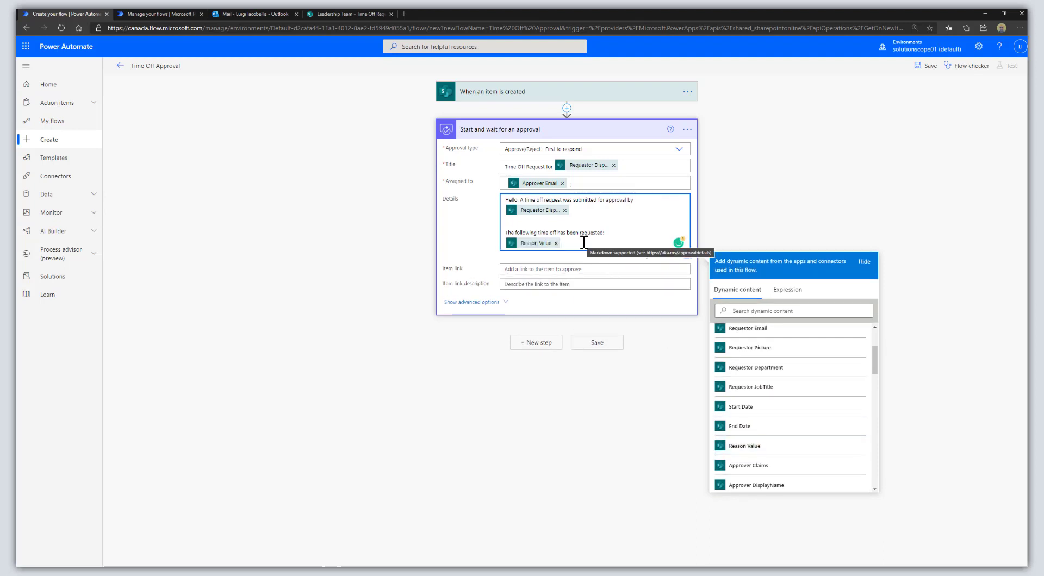
key(Return)
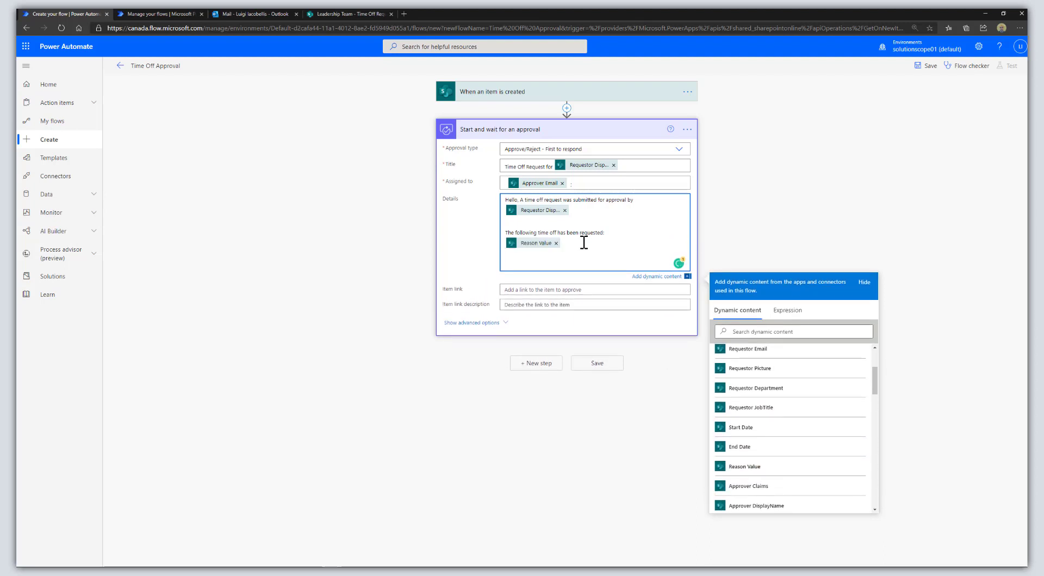
key(BackSpace)
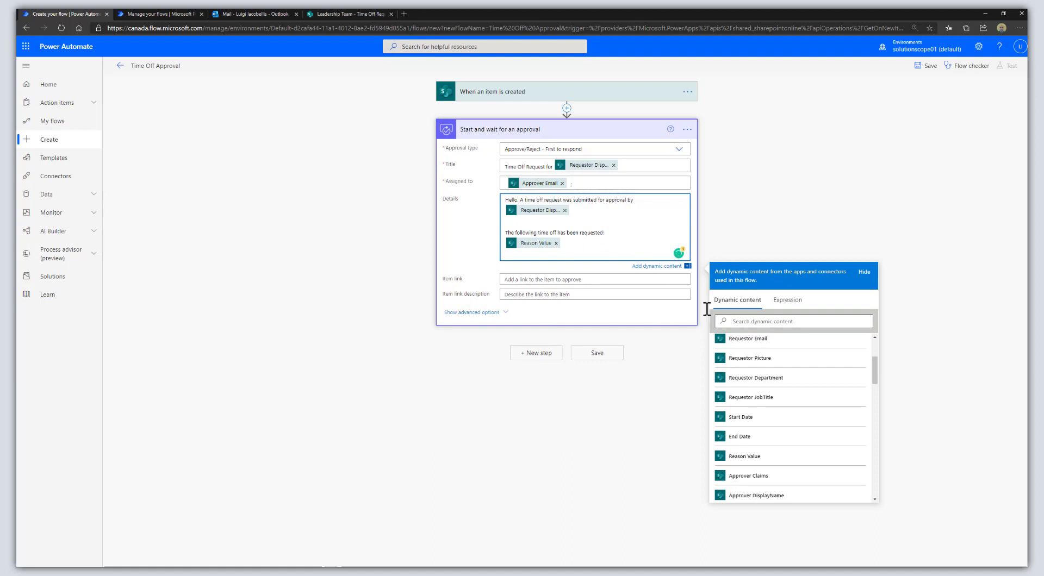
click(746, 417)
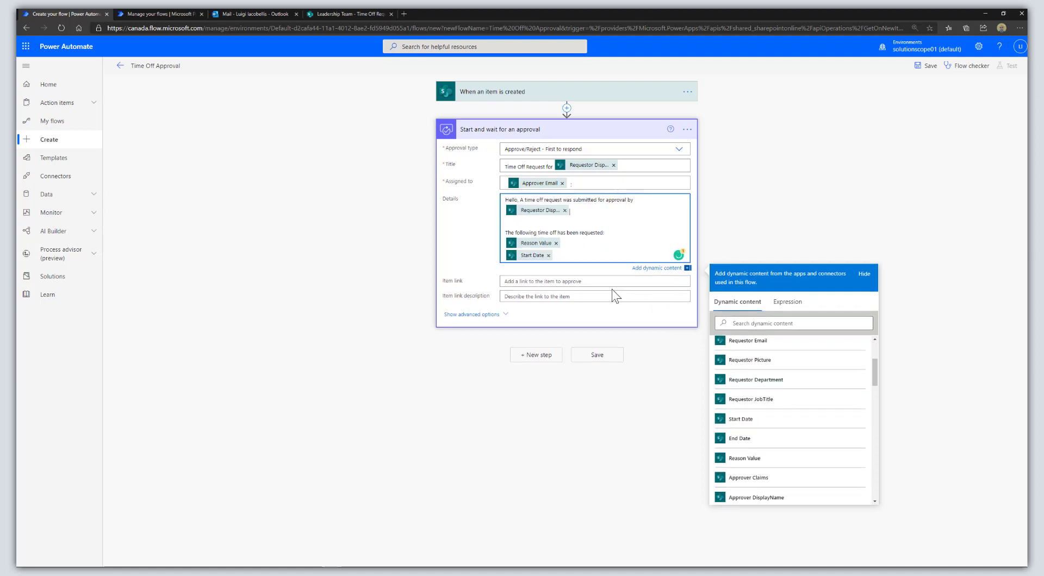
click(574, 253)
key(Return)
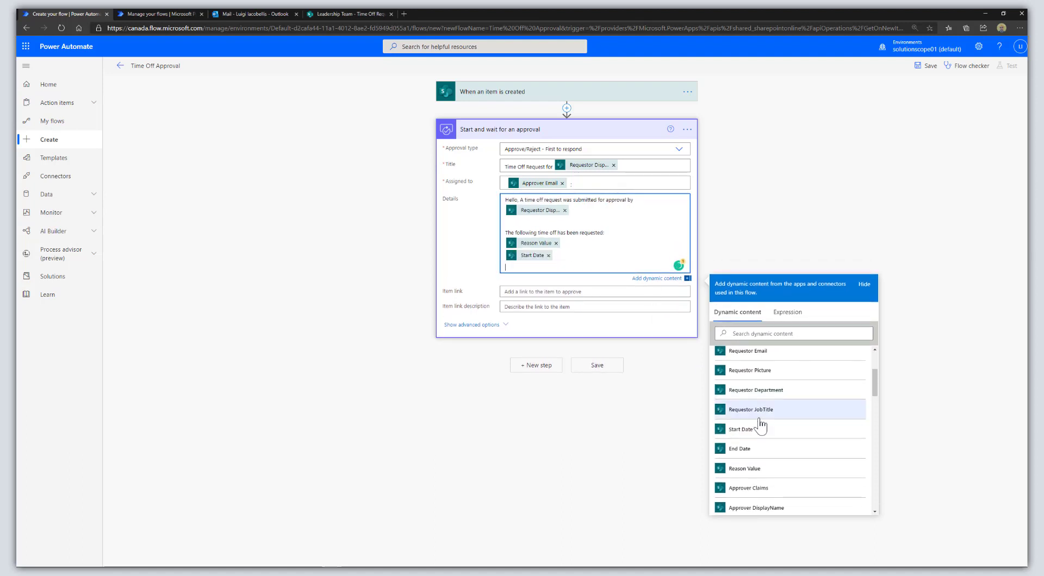
click(756, 449)
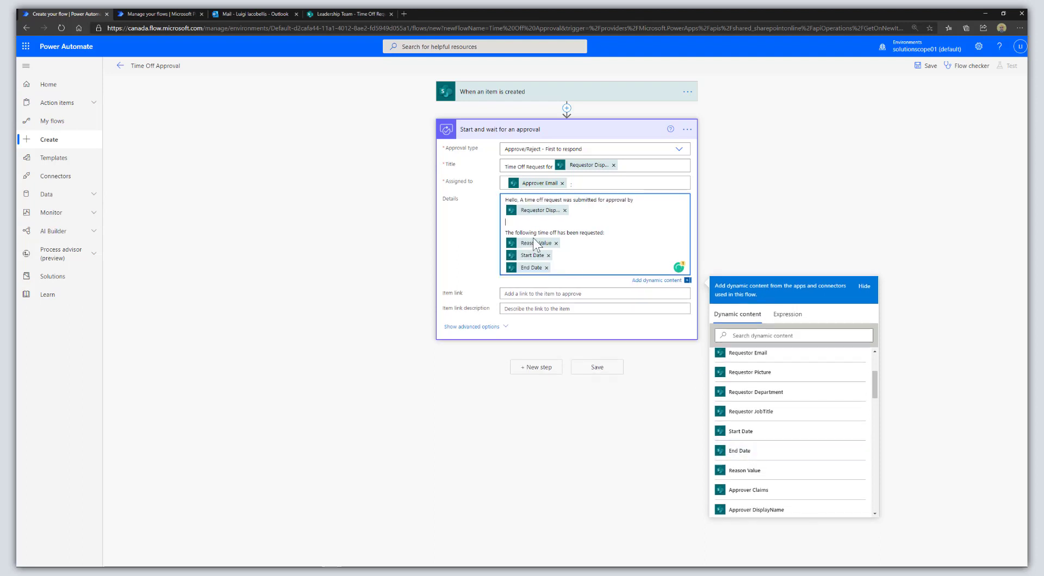
click(624, 302)
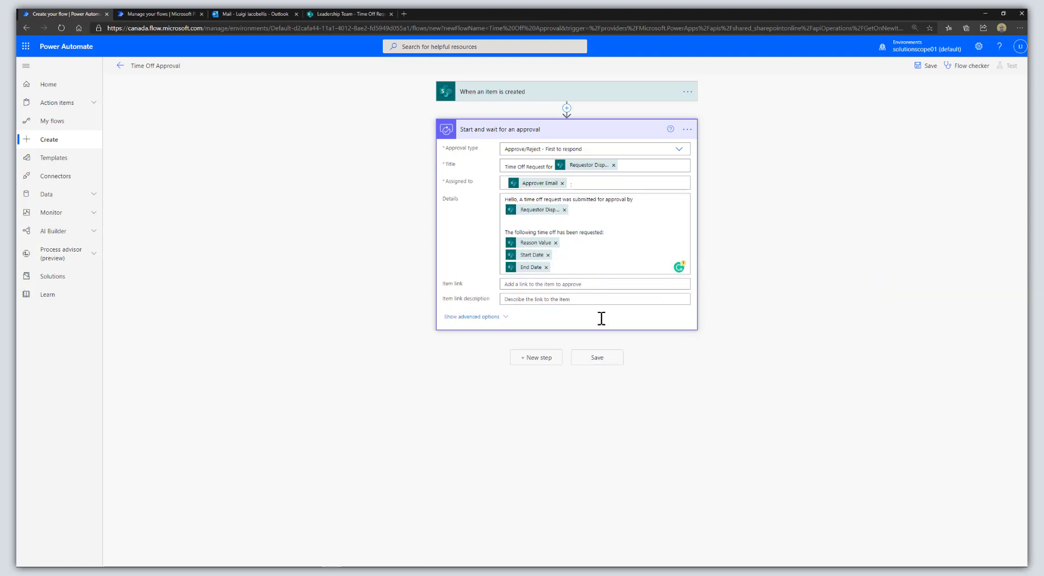
click(598, 358)
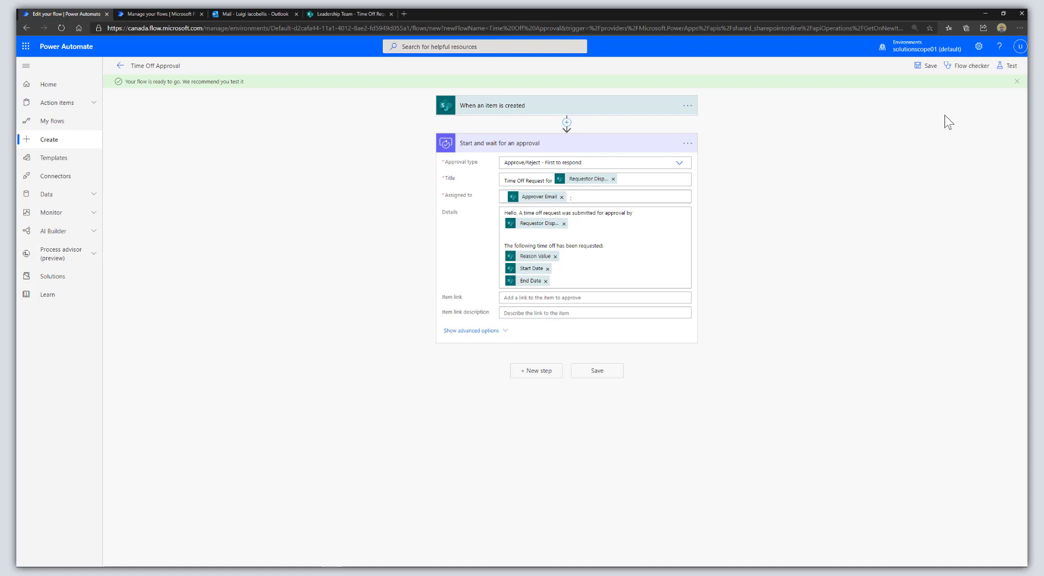
Start a manual test run and bring up the SharePoint Time Off Request list.
click(1009, 70)
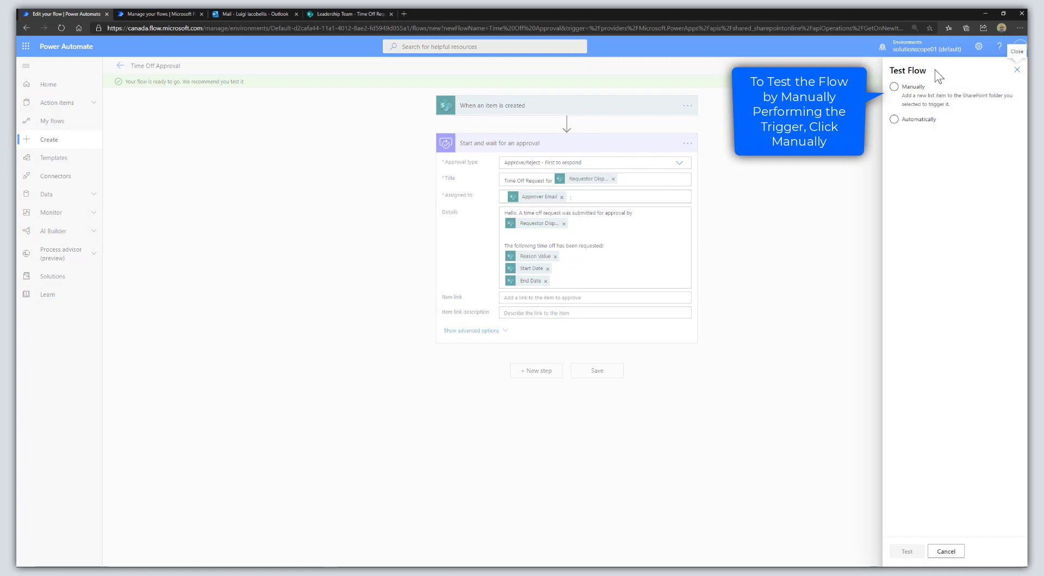
click(919, 93)
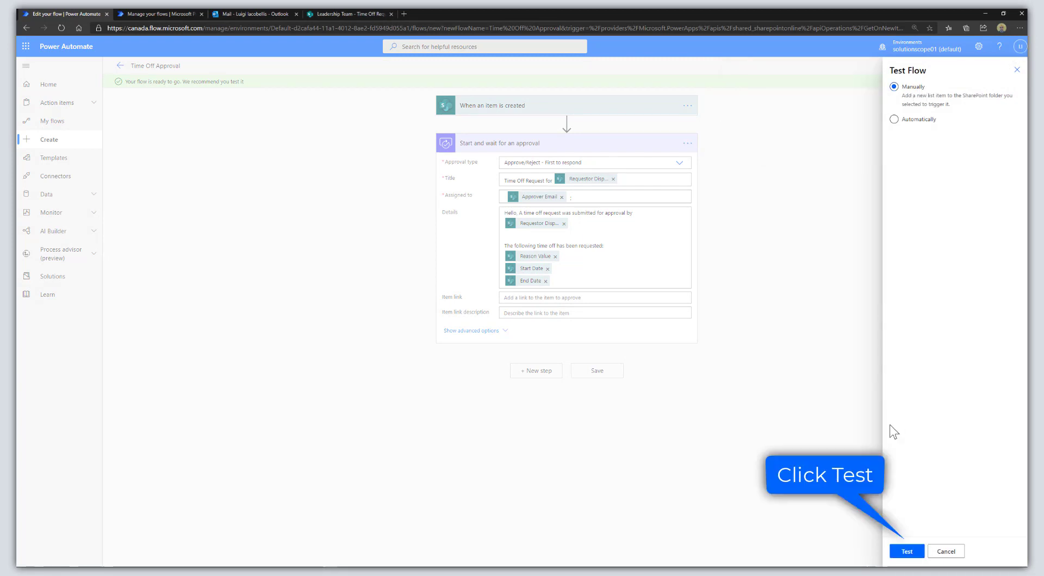
click(908, 556)
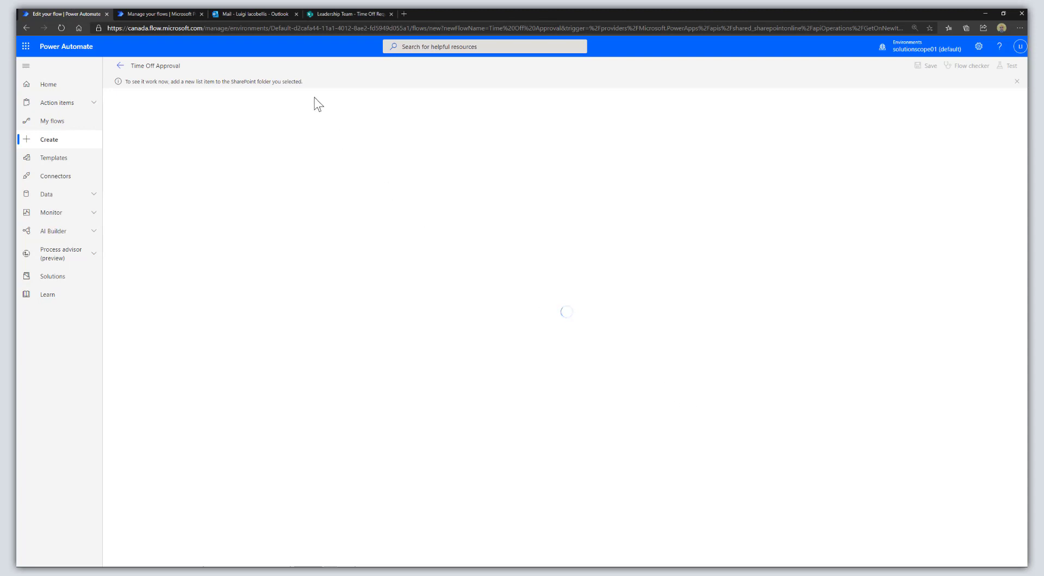
click(345, 14)
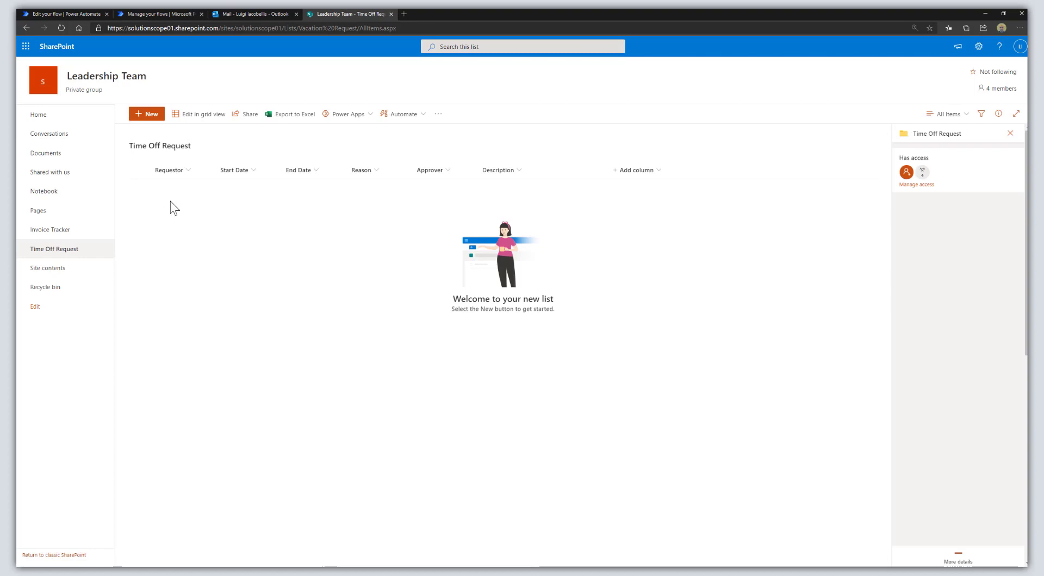
Start a new request, pick the requestor, and set dates 1/13/2021 to 1/14/2021.
click(141, 116)
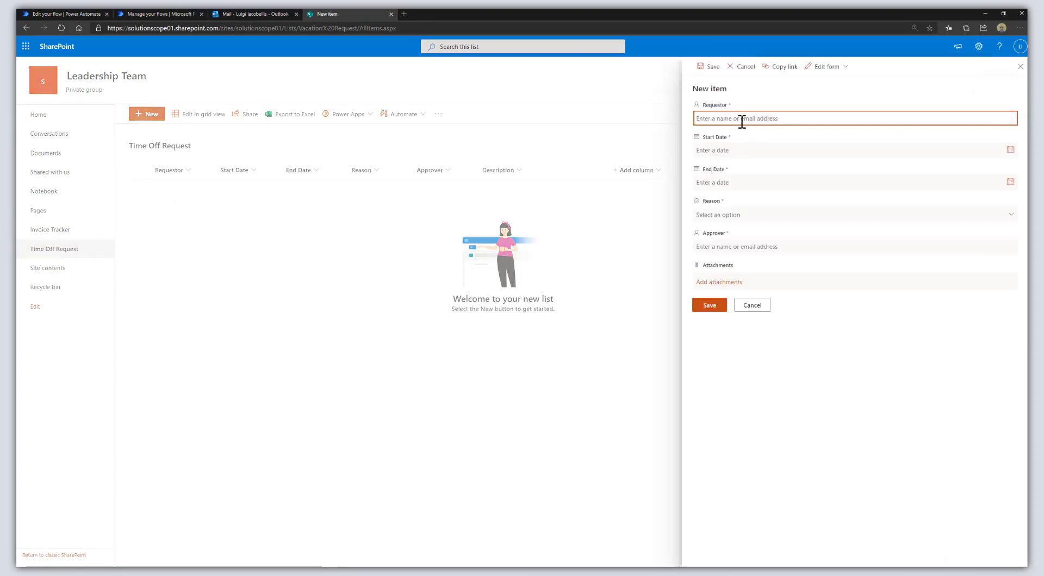
text(Joni Sherman)
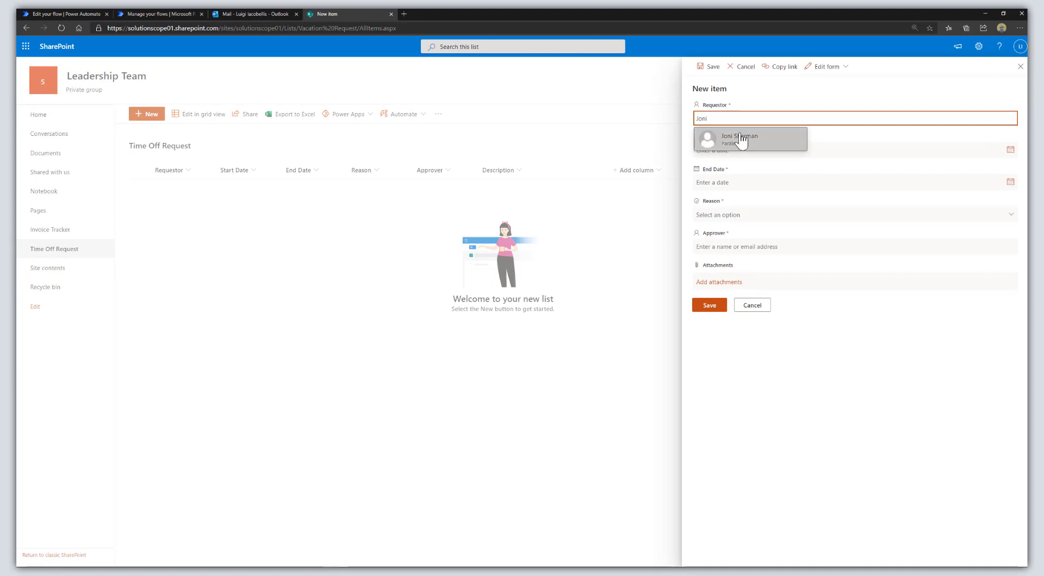
click(740, 138)
click(1009, 152)
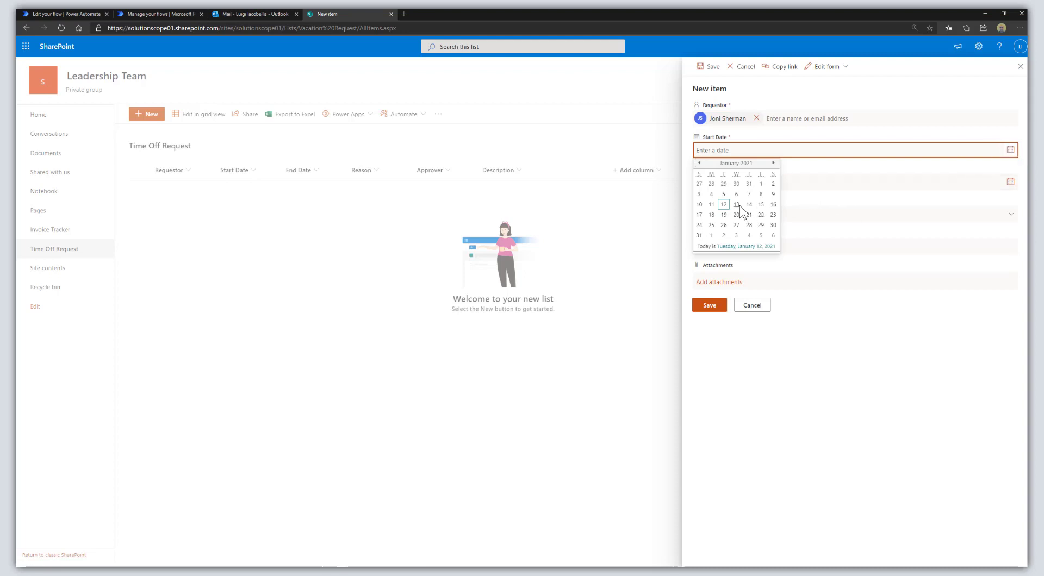
click(738, 205)
click(1008, 186)
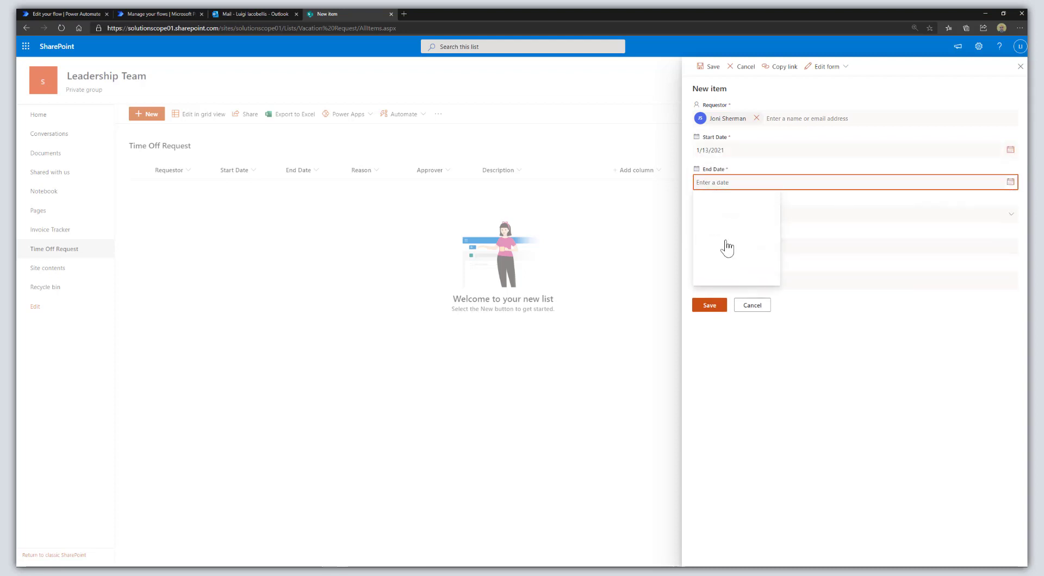
click(749, 238)
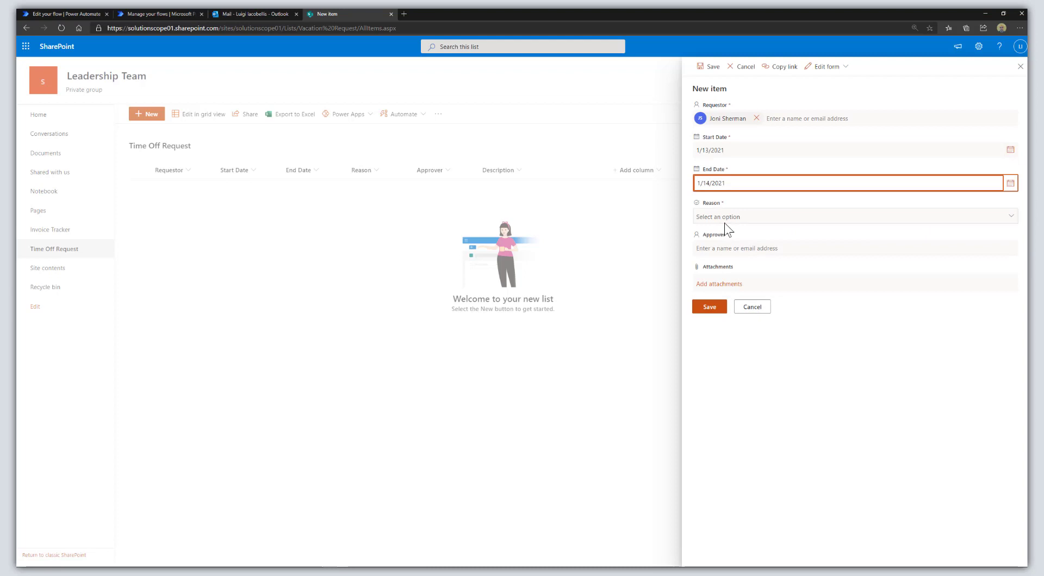
Choose Vacation as the reason, pick the approver, and save the item.
key(Tab)
click(728, 220)
click(725, 243)
click(726, 247)
text(Lui)
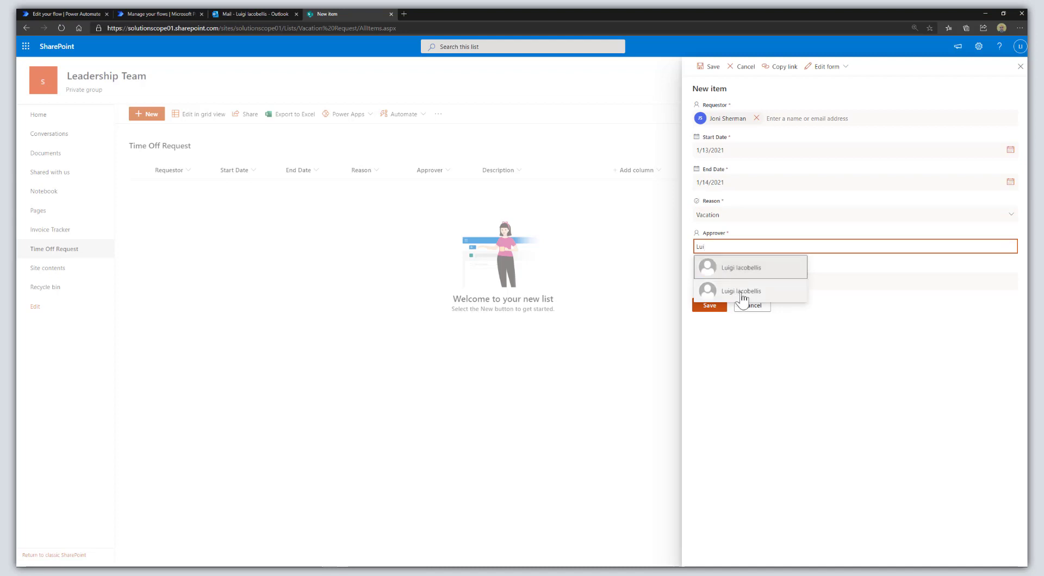
click(753, 294)
click(710, 306)
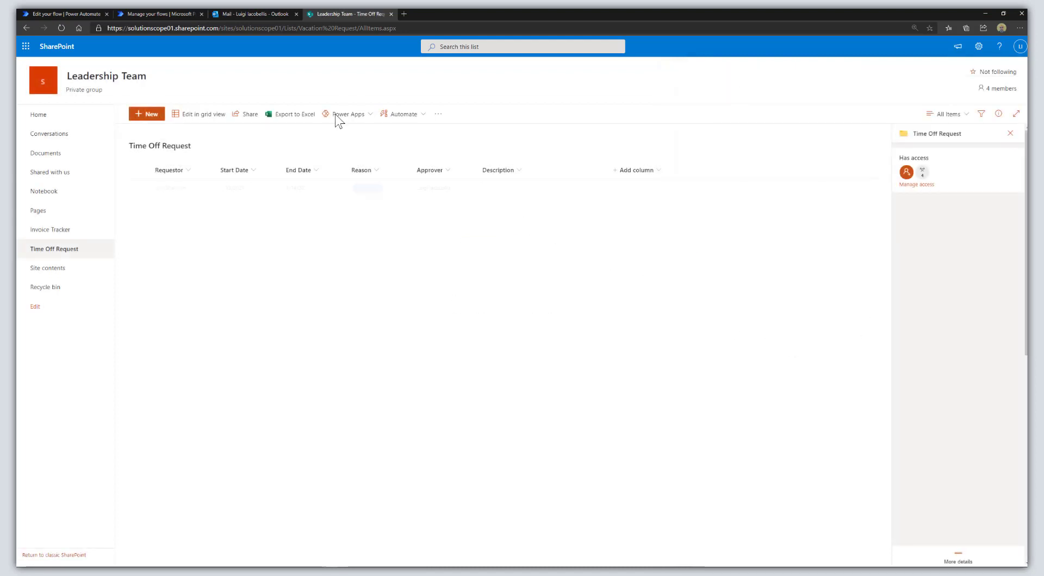
Check the running test in Power Automate, then switch to the Outlook inbox.
click(66, 12)
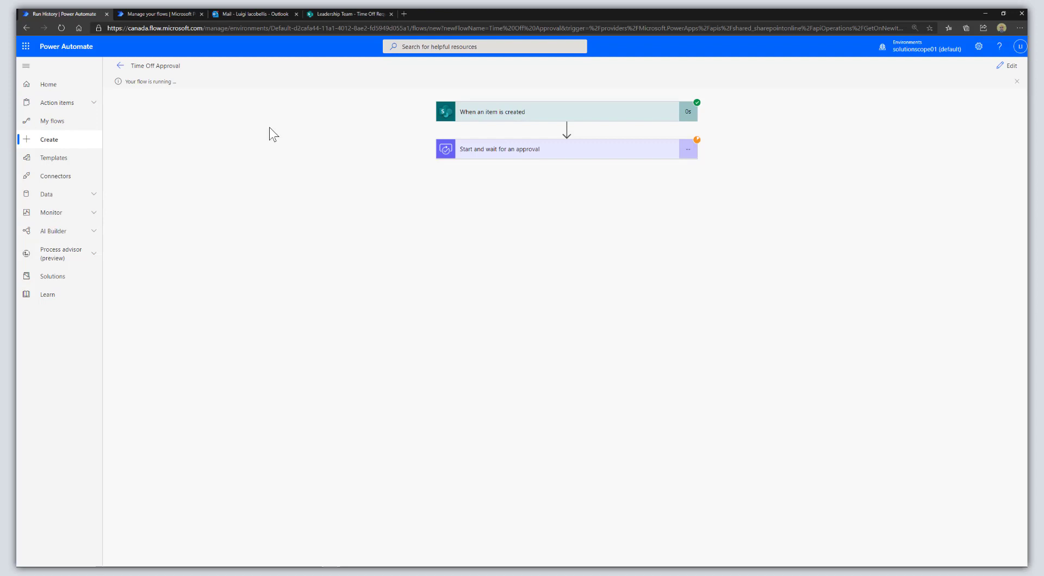
click(233, 14)
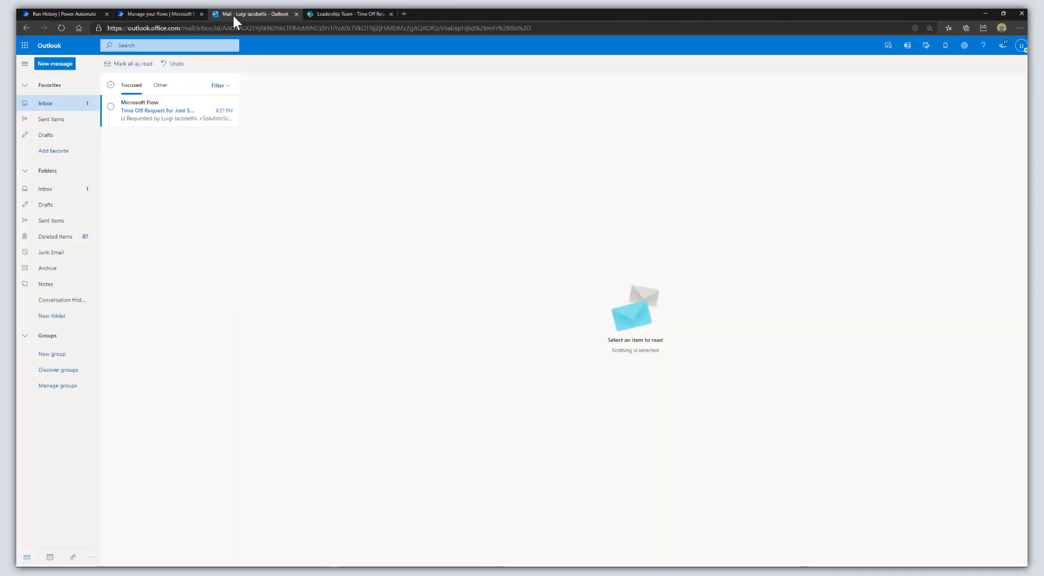
Open the Microsoft Flow approval email, expand Approve with comments, then go to the Approvals page.
click(166, 116)
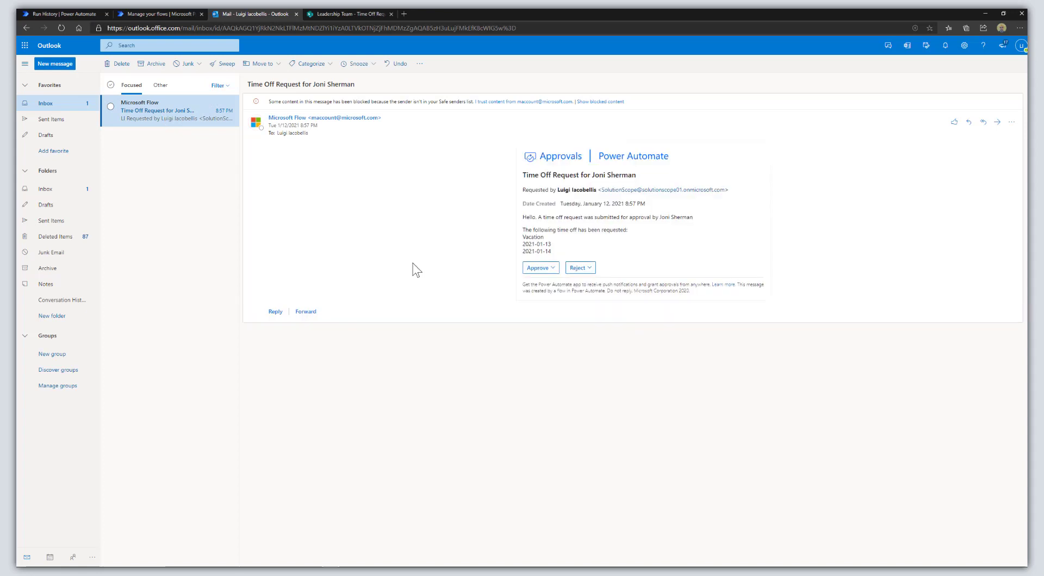
click(552, 270)
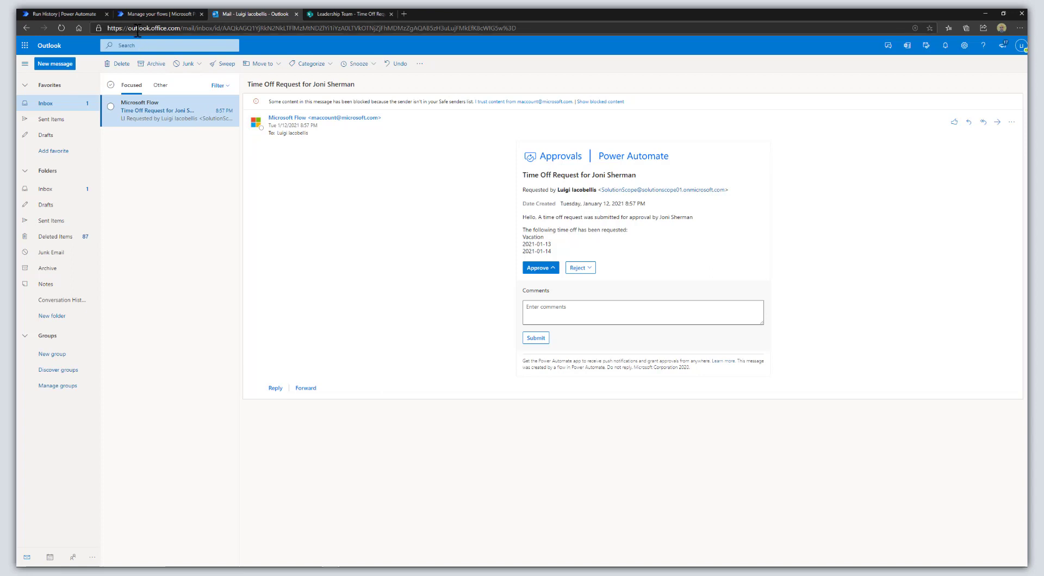
click(145, 13)
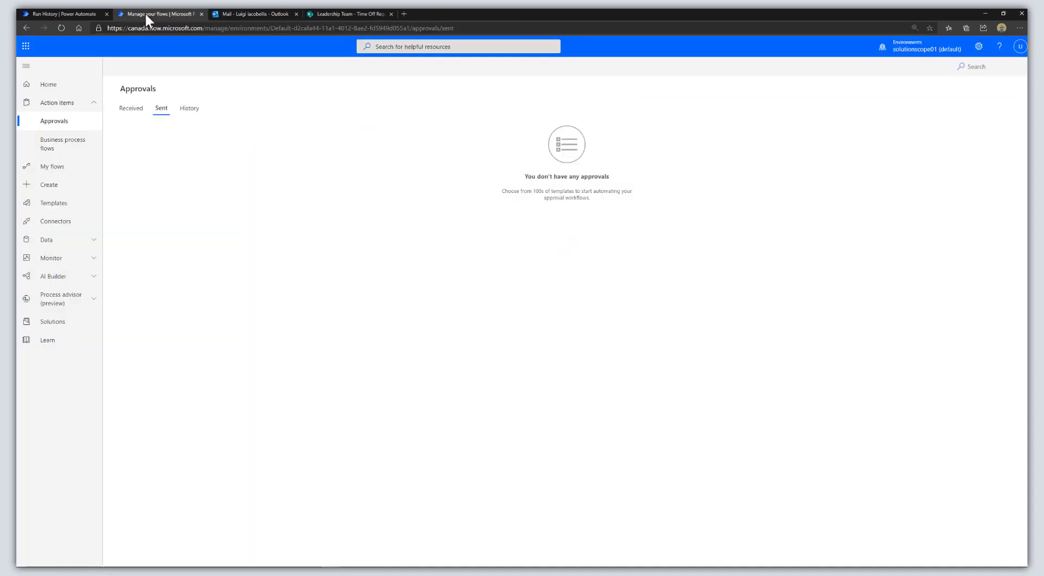
Open the time off request from Received approvals, check its response options, and close it unanswered.
click(79, 128)
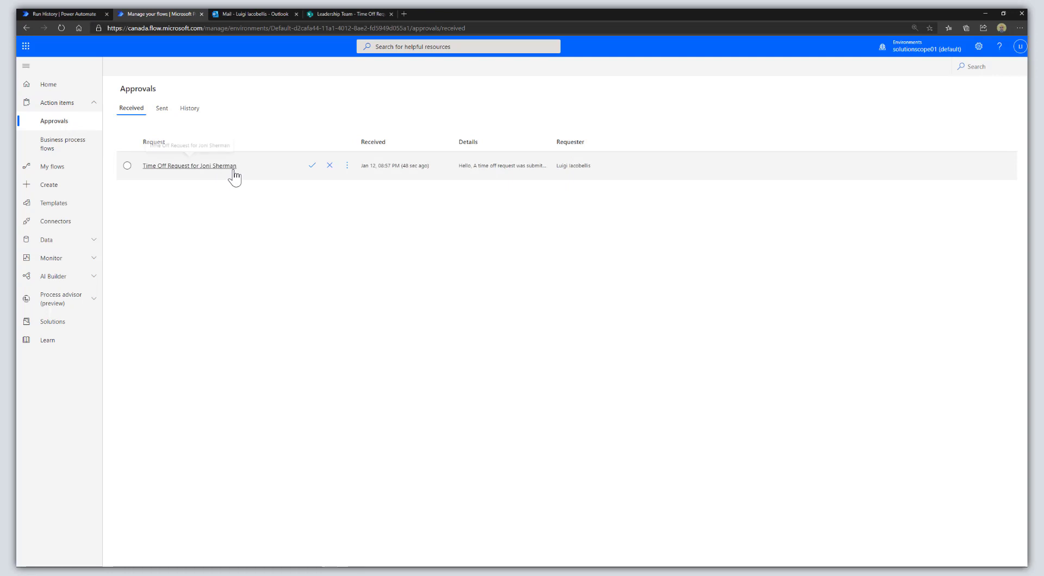
click(232, 170)
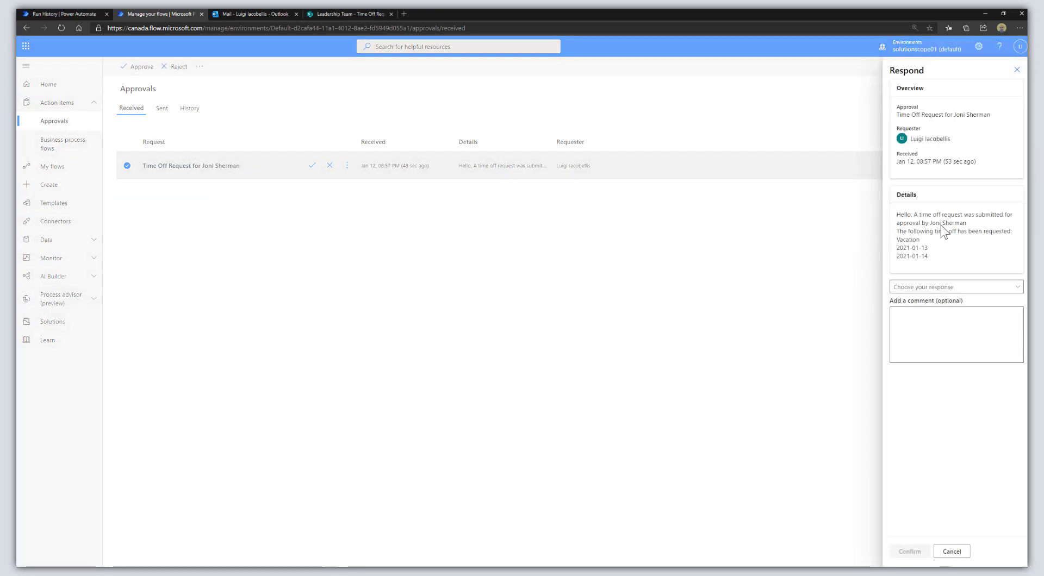
click(935, 289)
click(901, 356)
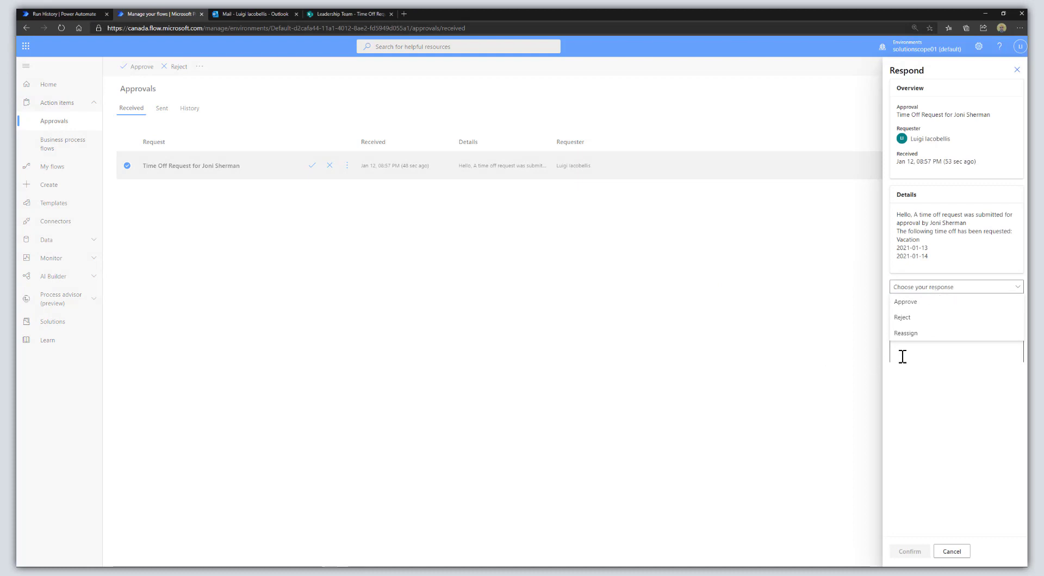
click(692, 348)
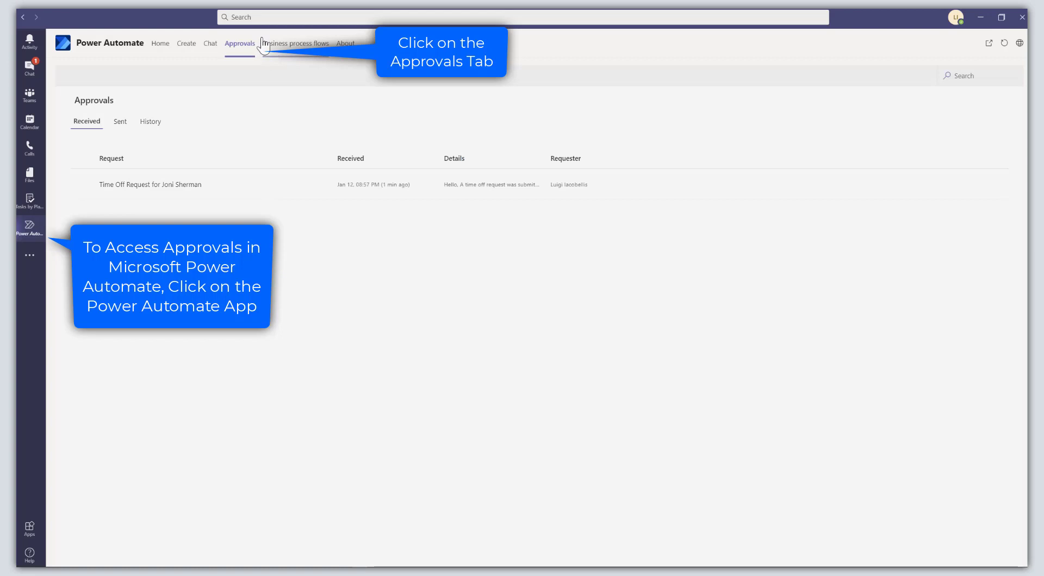
In Teams, open the pending time off request, view its response choices, then close it without responding.
click(171, 186)
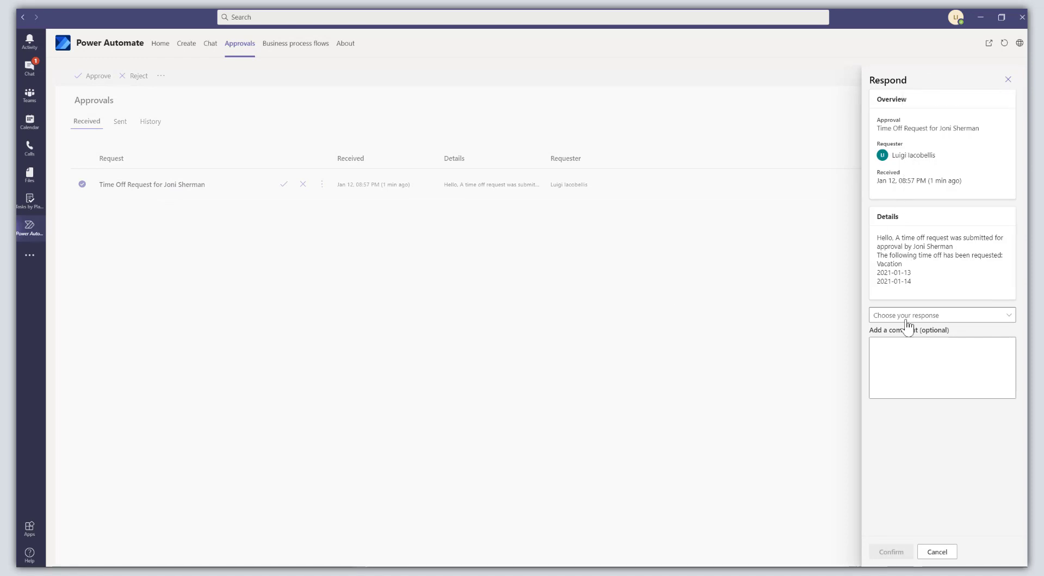
click(898, 319)
click(872, 383)
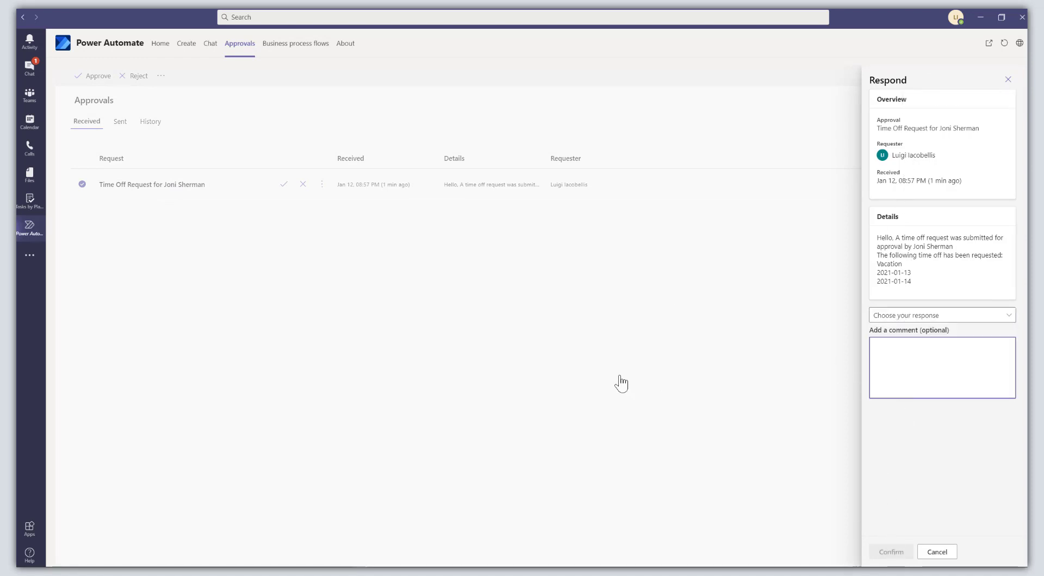
key(Escape)
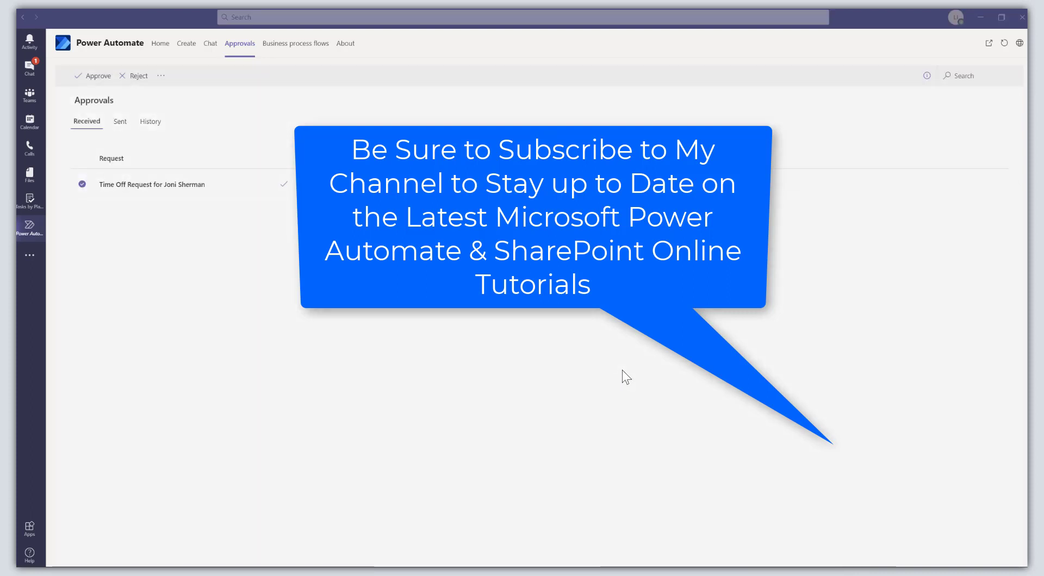